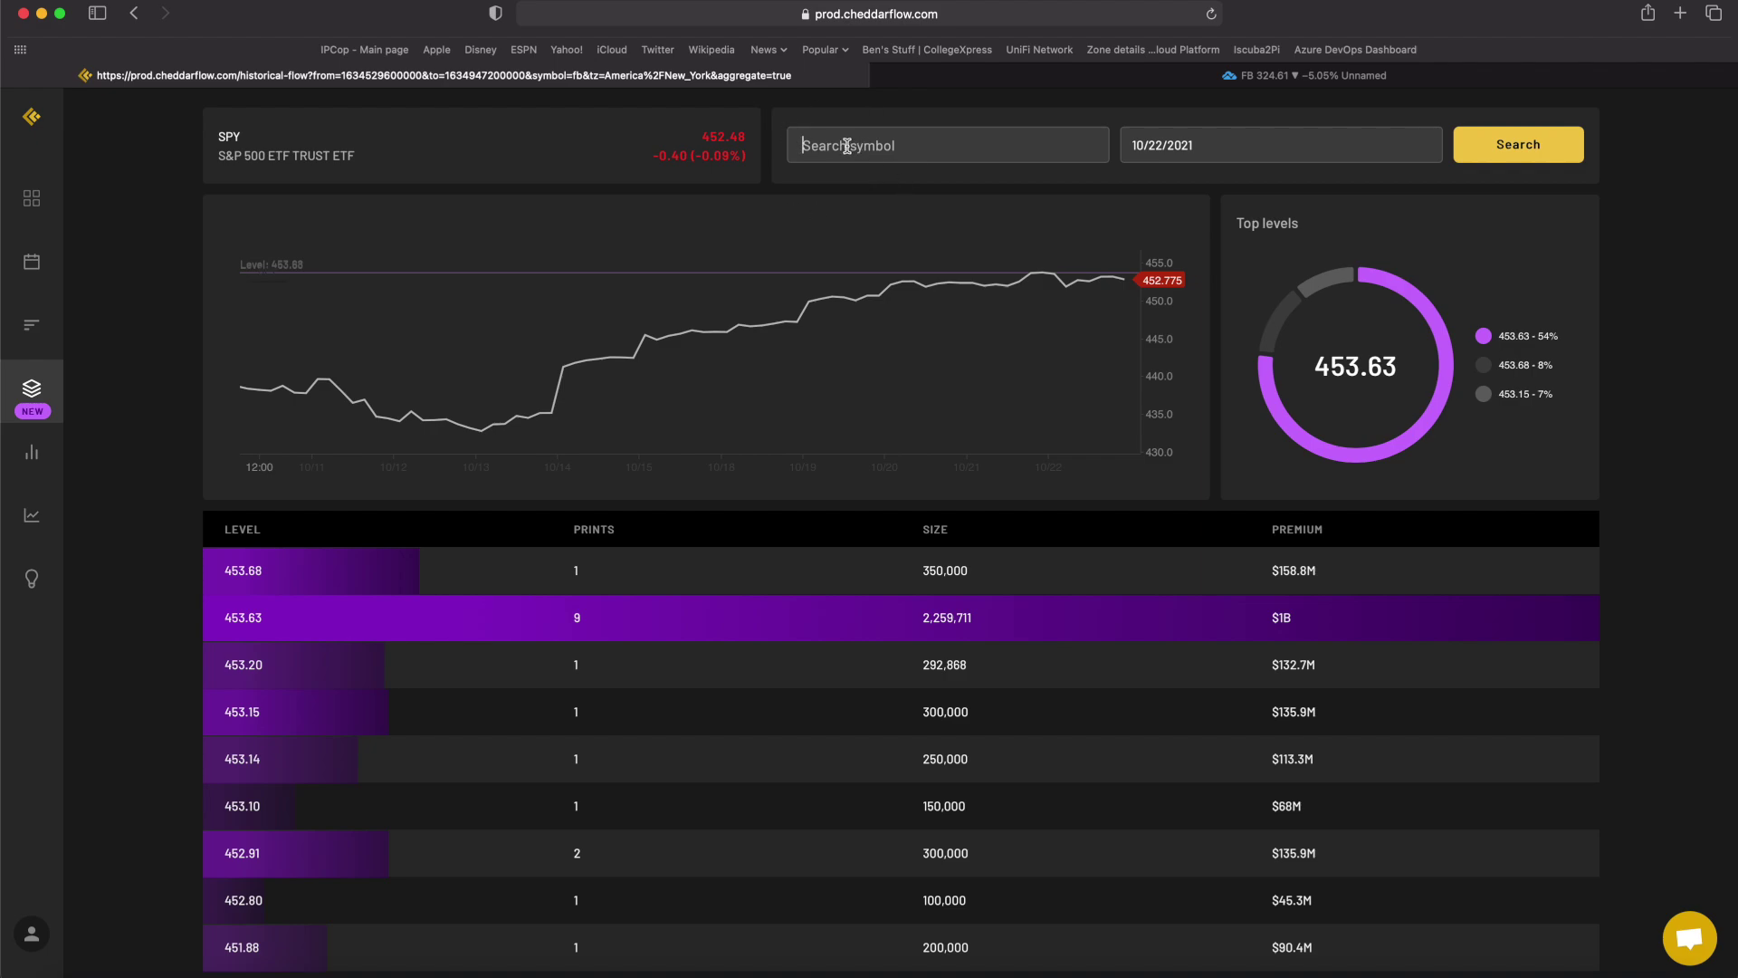
- Look up AAPL dark pool levels for 10/18/2021, topped by 146.55 at 46%
{"action": "type", "text": "AAPL"}
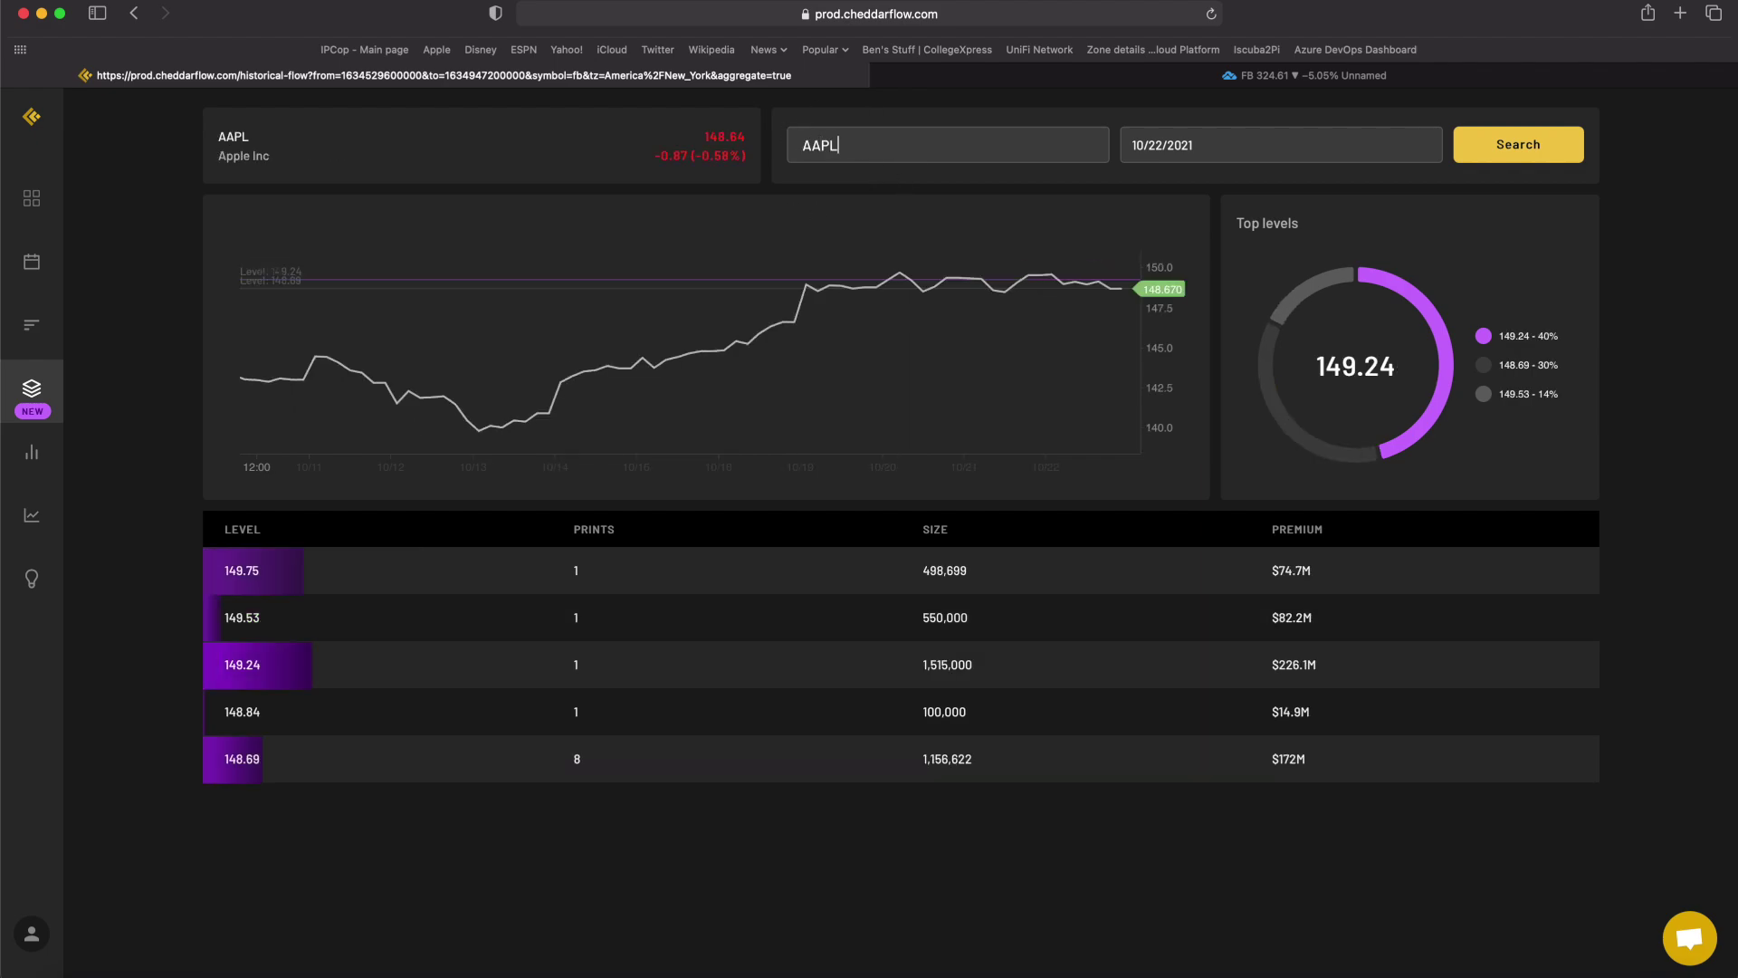
{"action": "left_click", "coordinate": [1258, 153]}
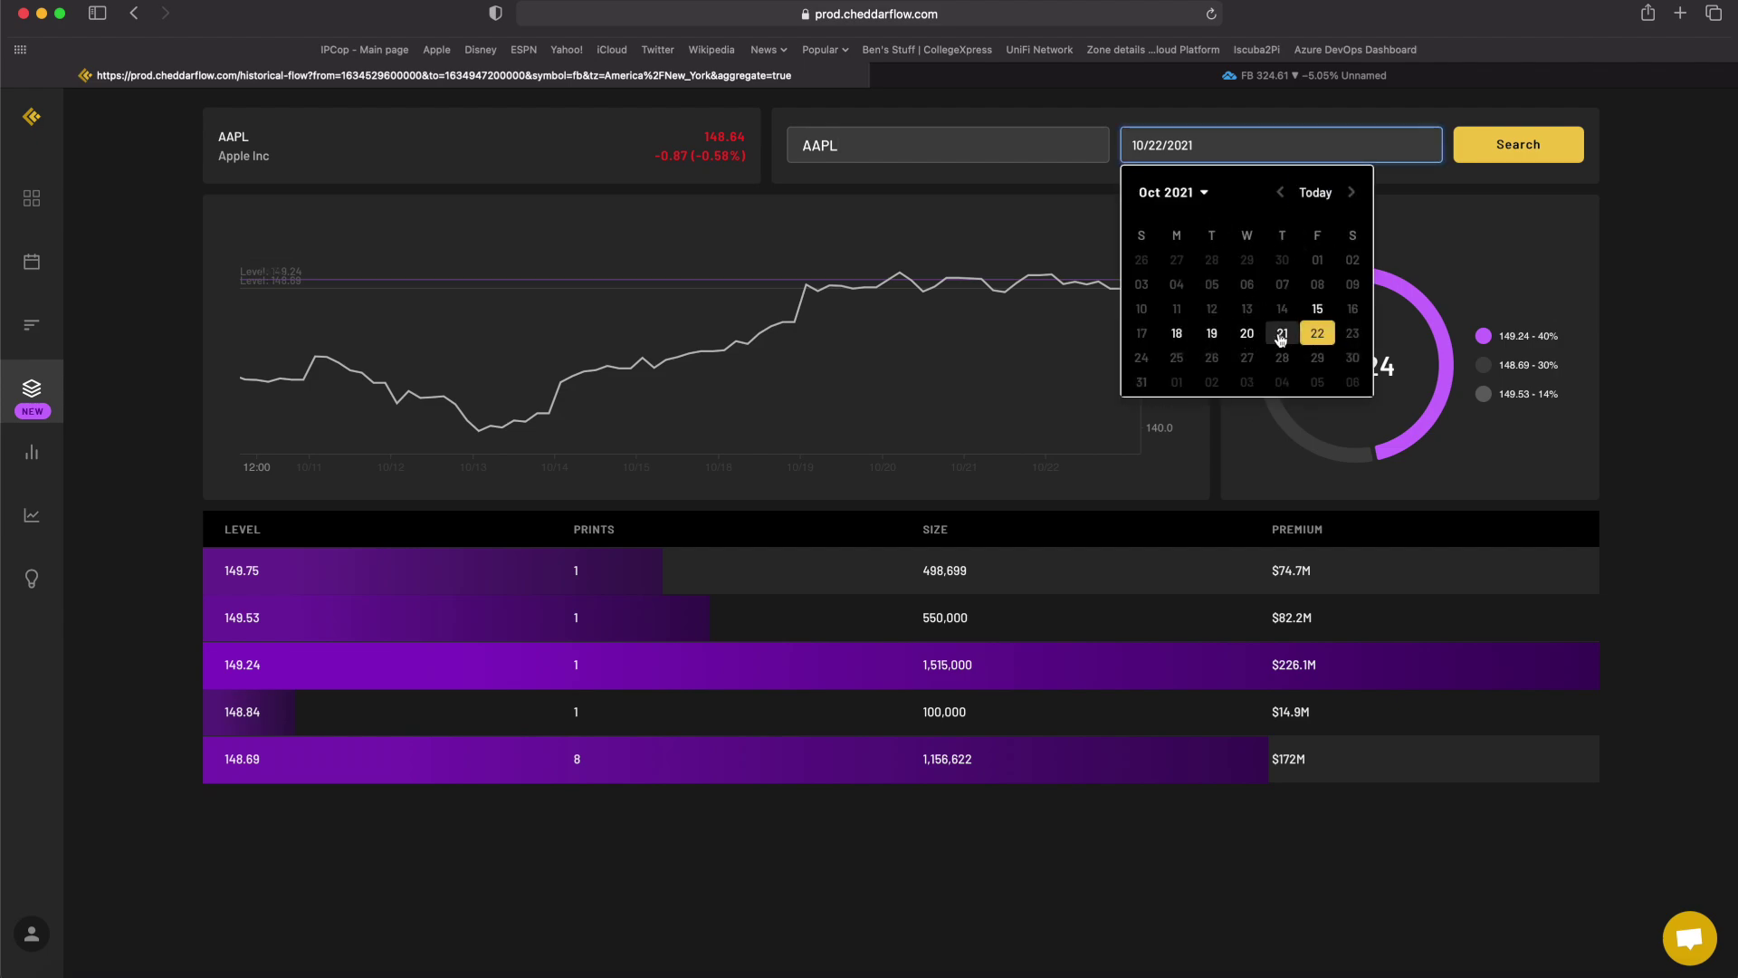
{"action": "left_click", "coordinate": [1177, 334]}
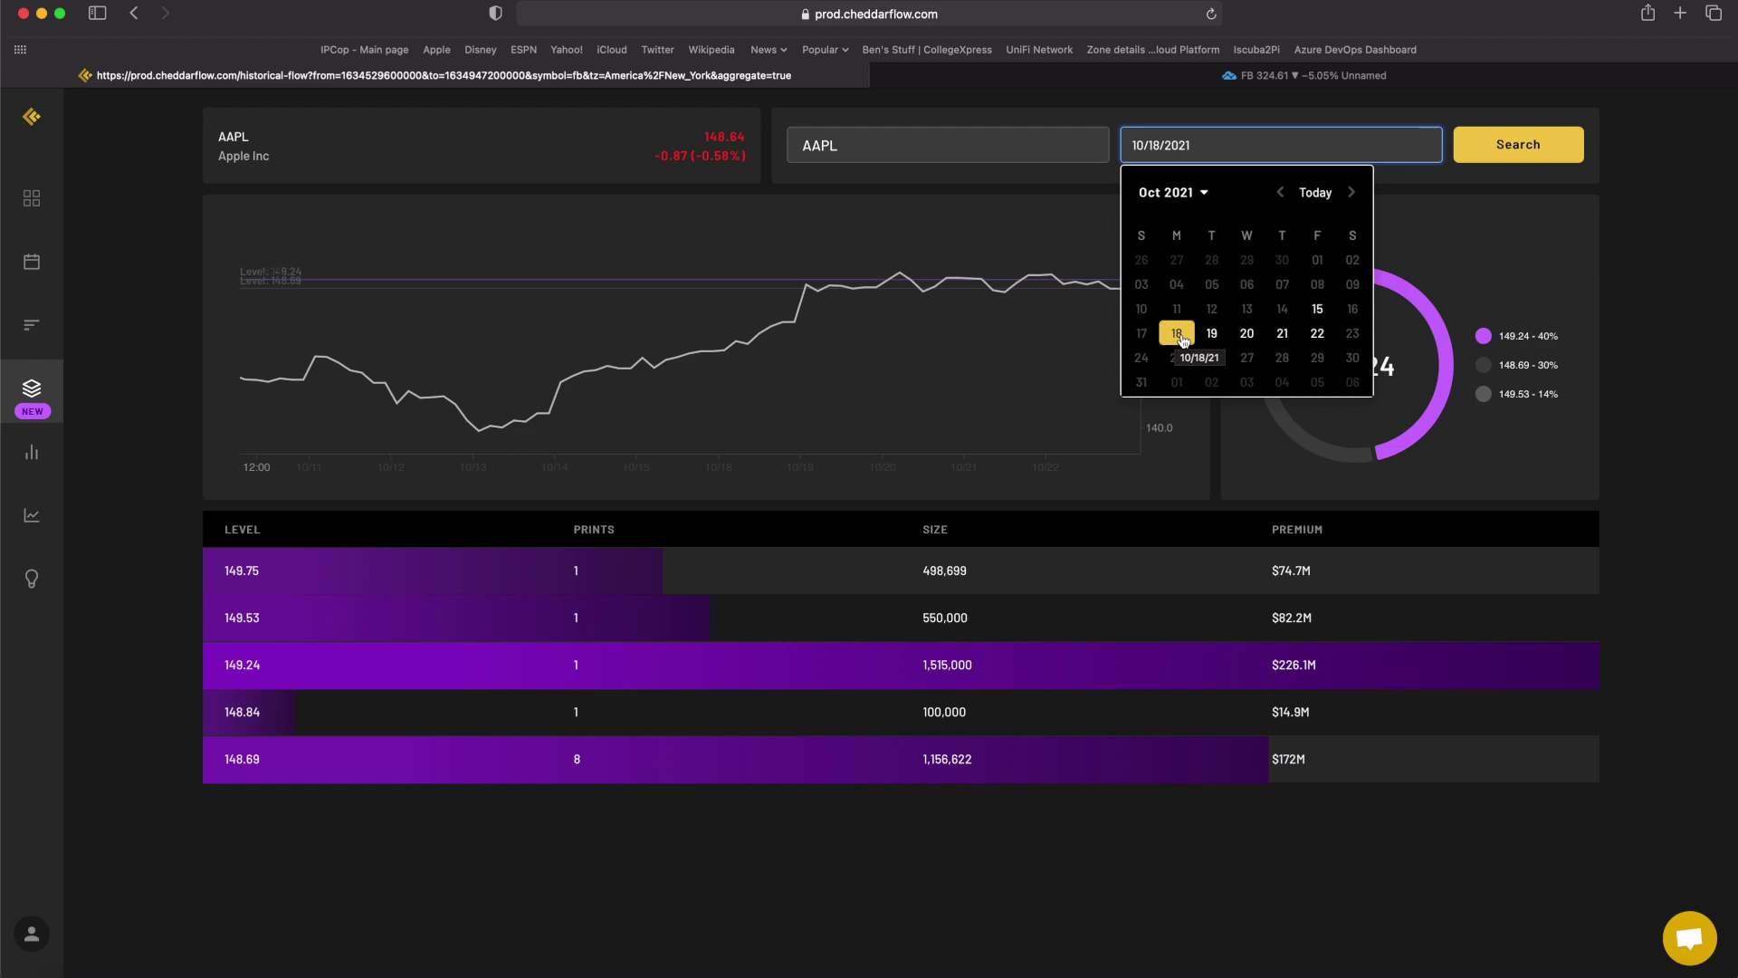
{"action": "left_click", "coordinate": [1486, 148]}
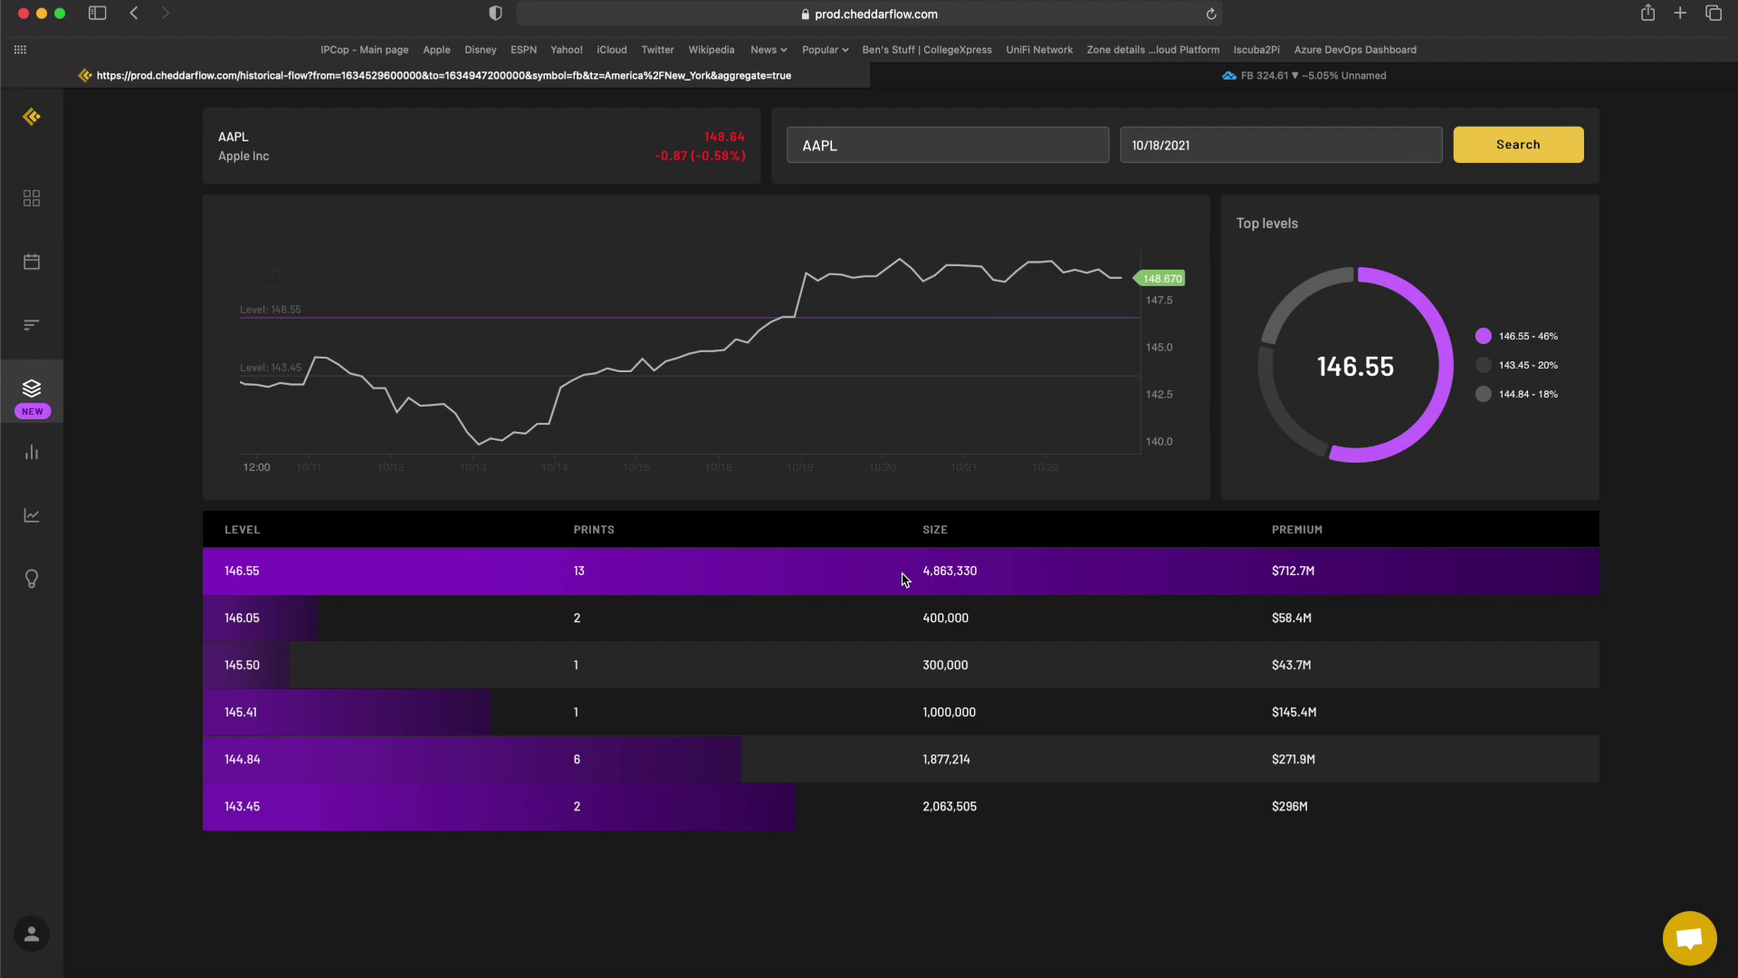
- Change the lookup to SPY on 10/22/2021, led by the 453.63 level at 54%
{"action": "left_click", "coordinate": [1195, 147]}
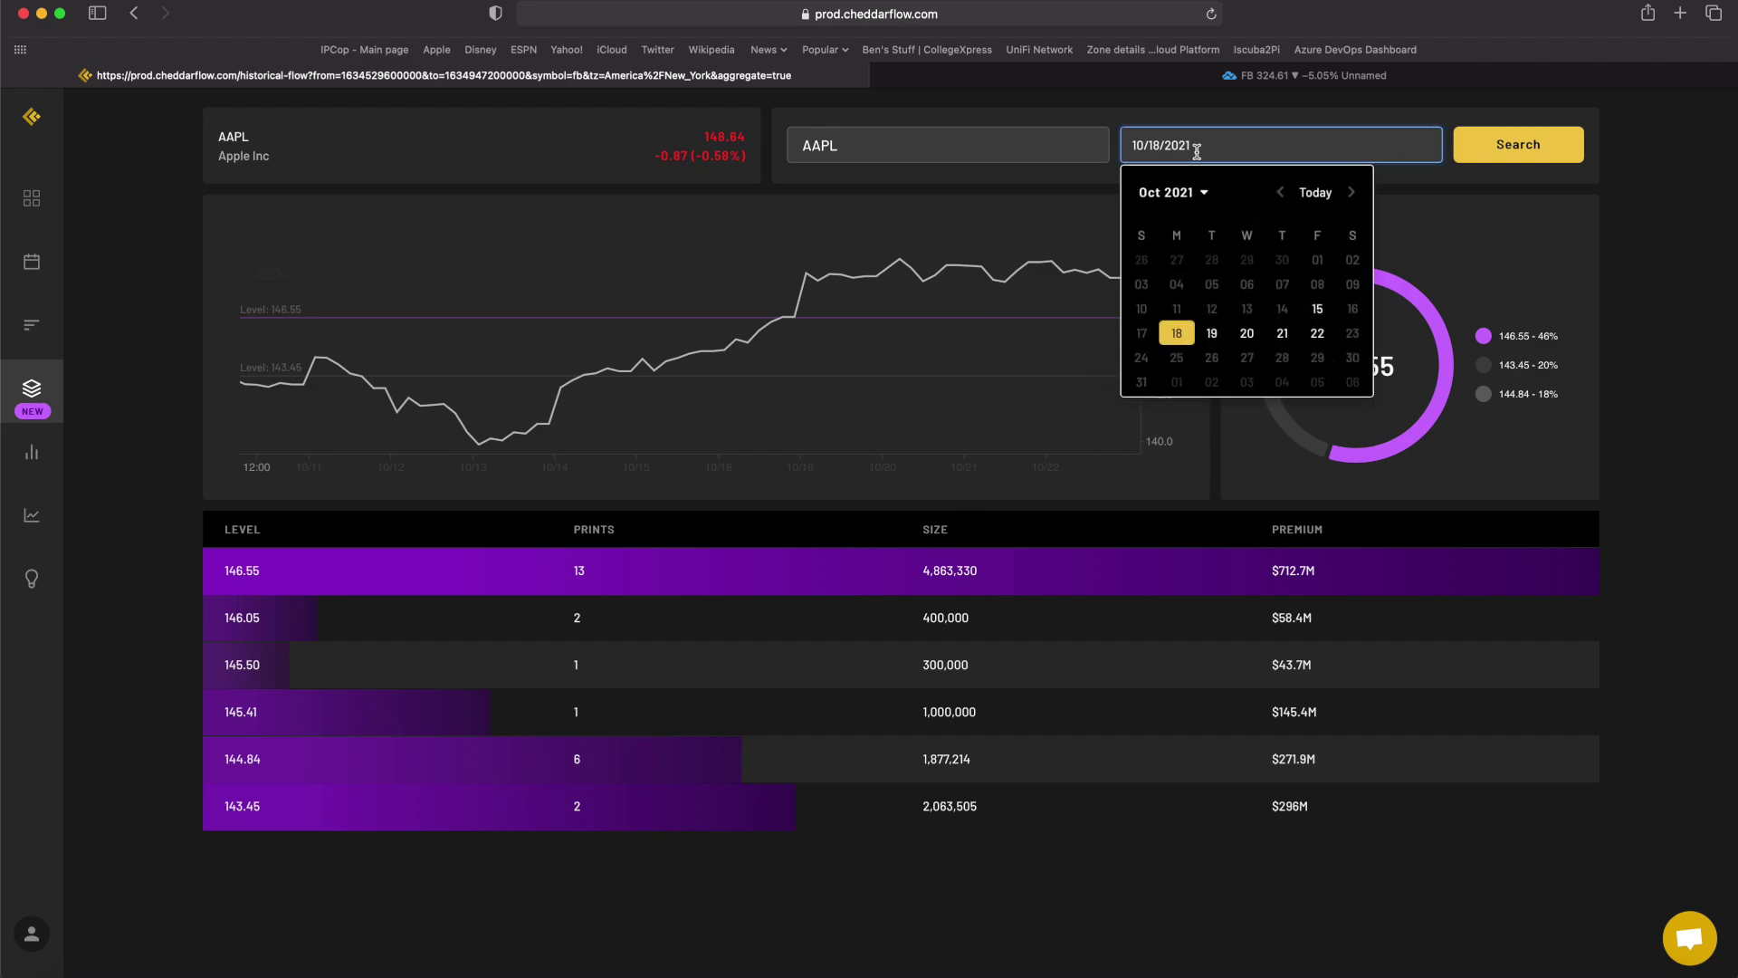
{"action": "left_click", "coordinate": [829, 150]}
{"action": "key", "text": "BackSpace"}
{"action": "key", "text": "BackSpace"}
{"action": "key", "text": "BackSpace"}
{"action": "key", "text": "BackSpace"}
{"action": "type", "text": "SPY"}
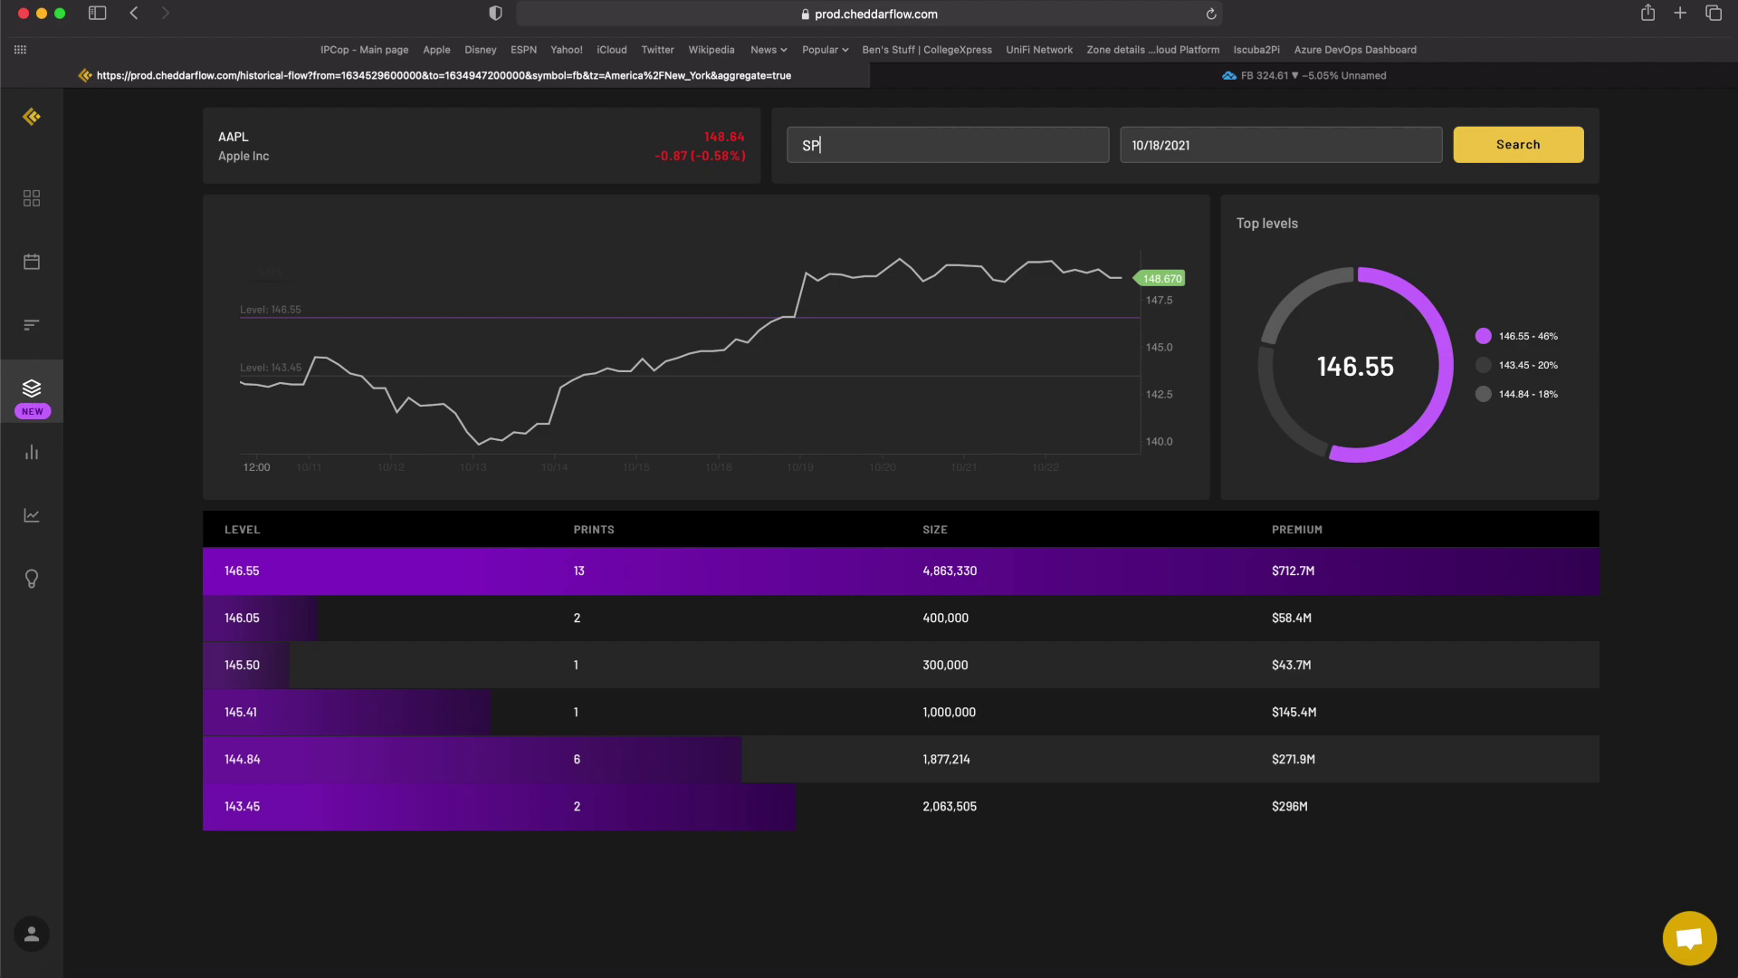
{"action": "key", "text": "BackSpace"}
{"action": "type", "text": "Y"}
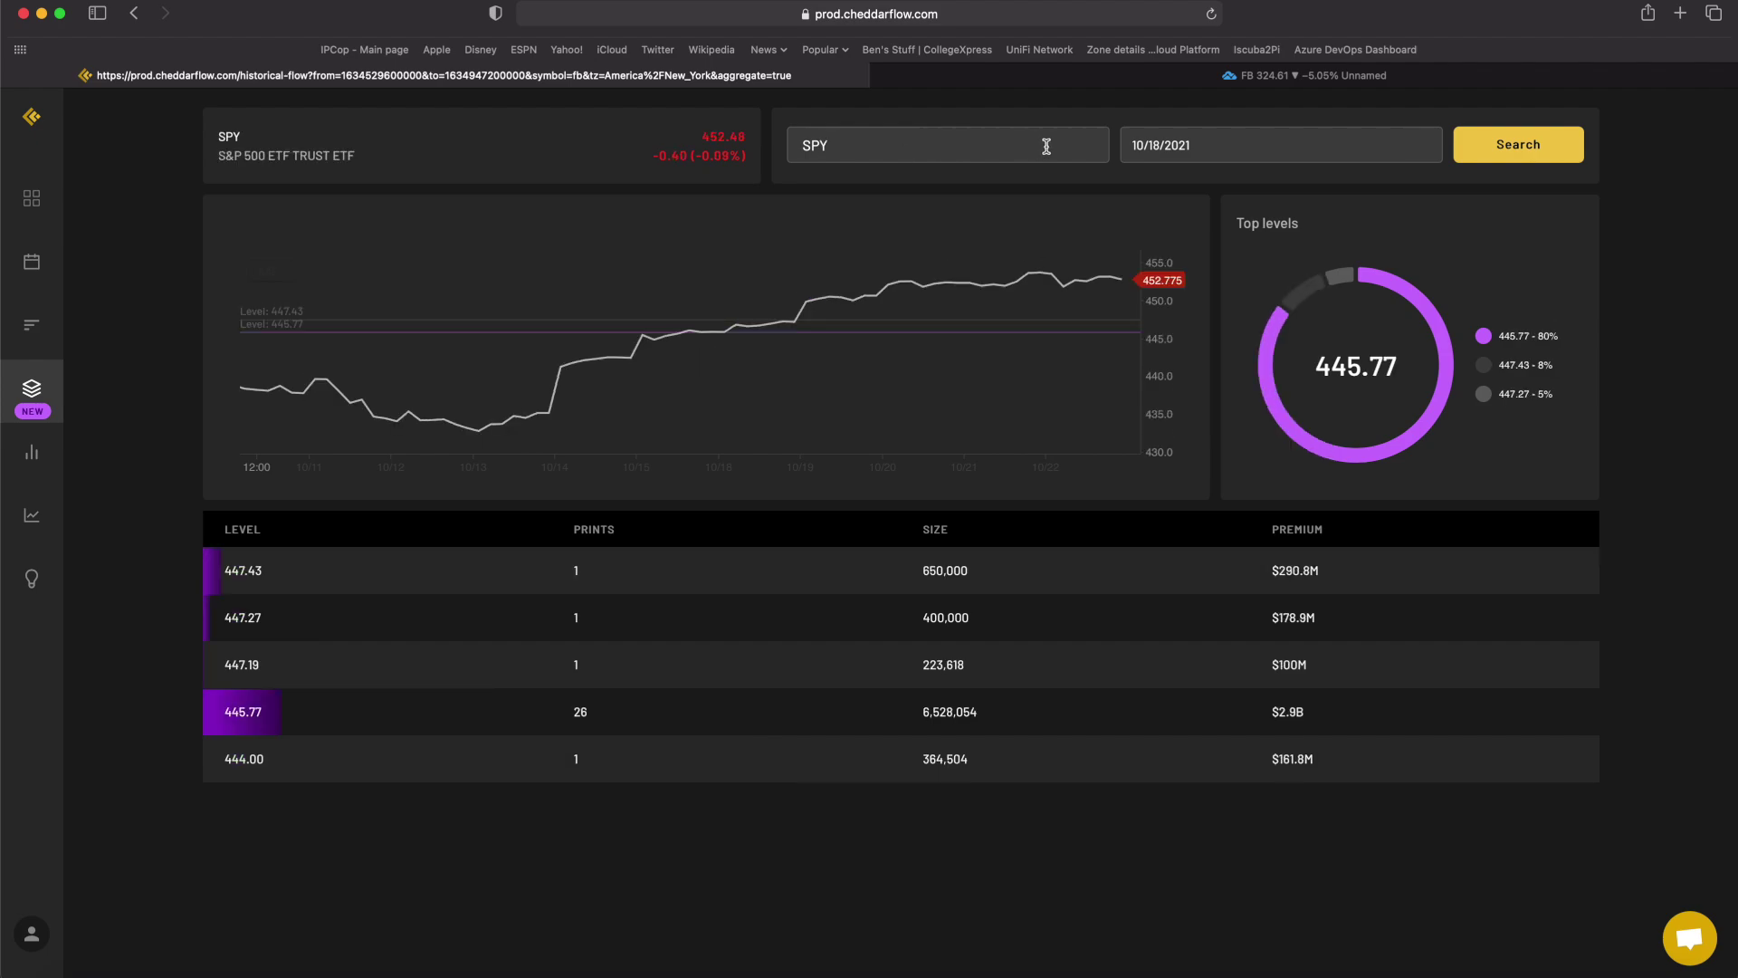
{"action": "left_click", "coordinate": [1164, 152]}
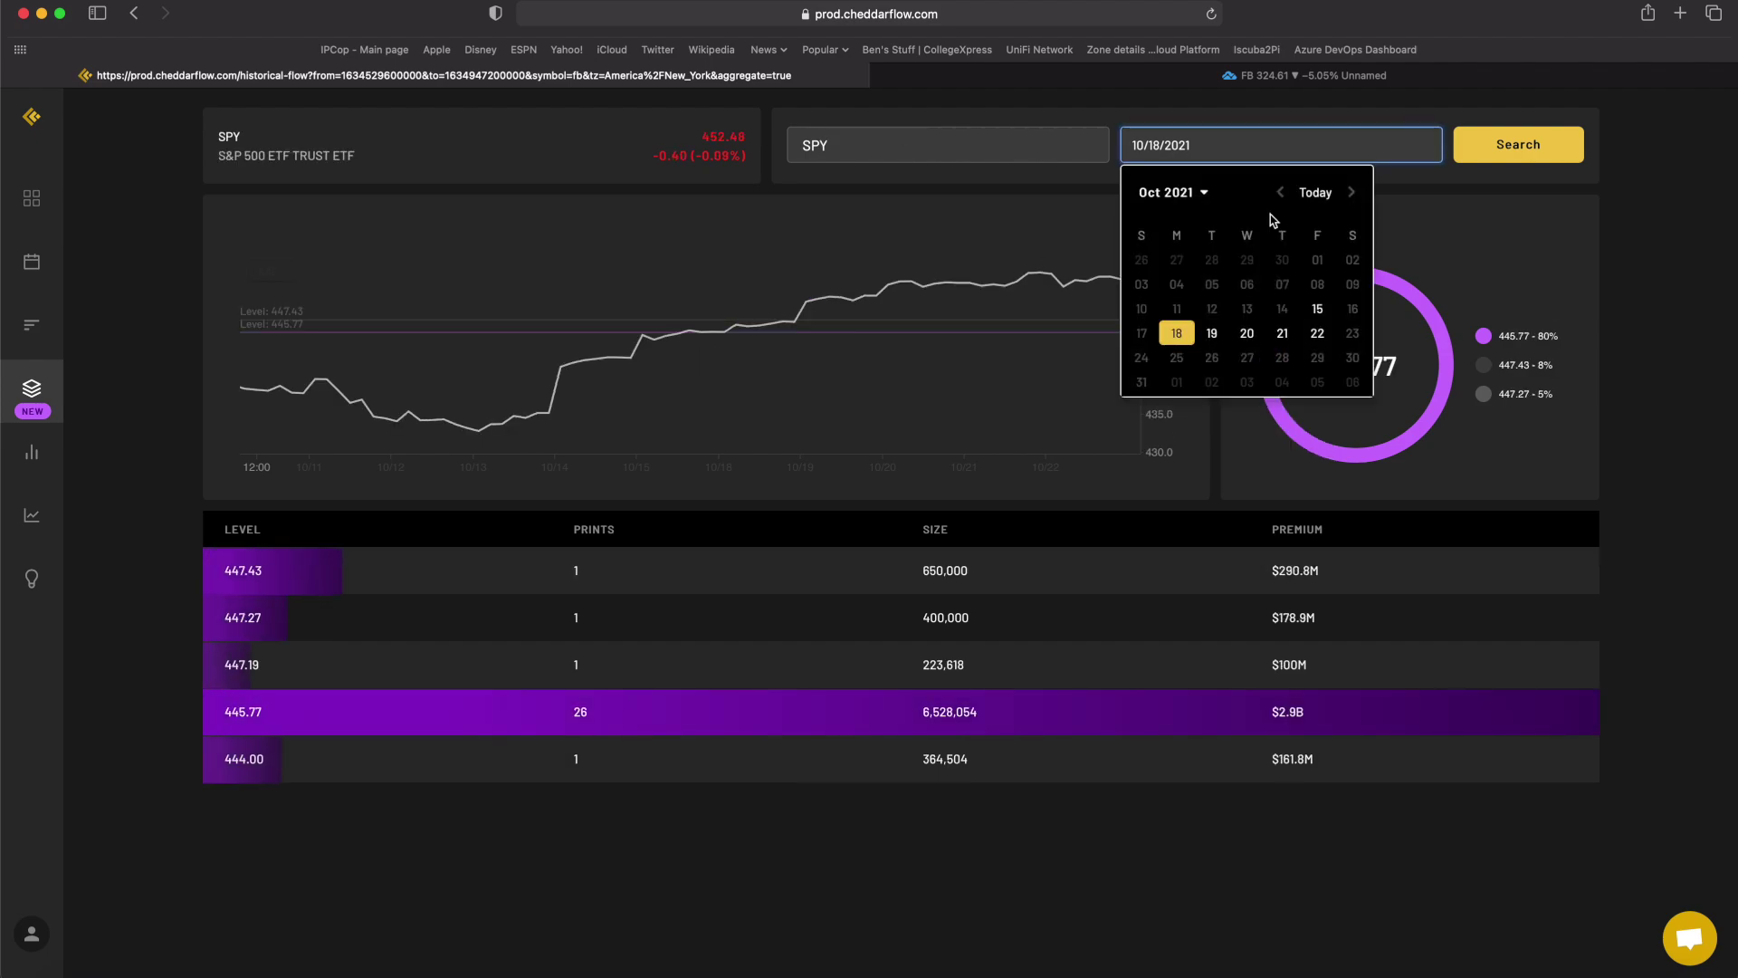
{"action": "left_click", "coordinate": [1314, 335]}
{"action": "left_click", "coordinate": [1521, 144]}
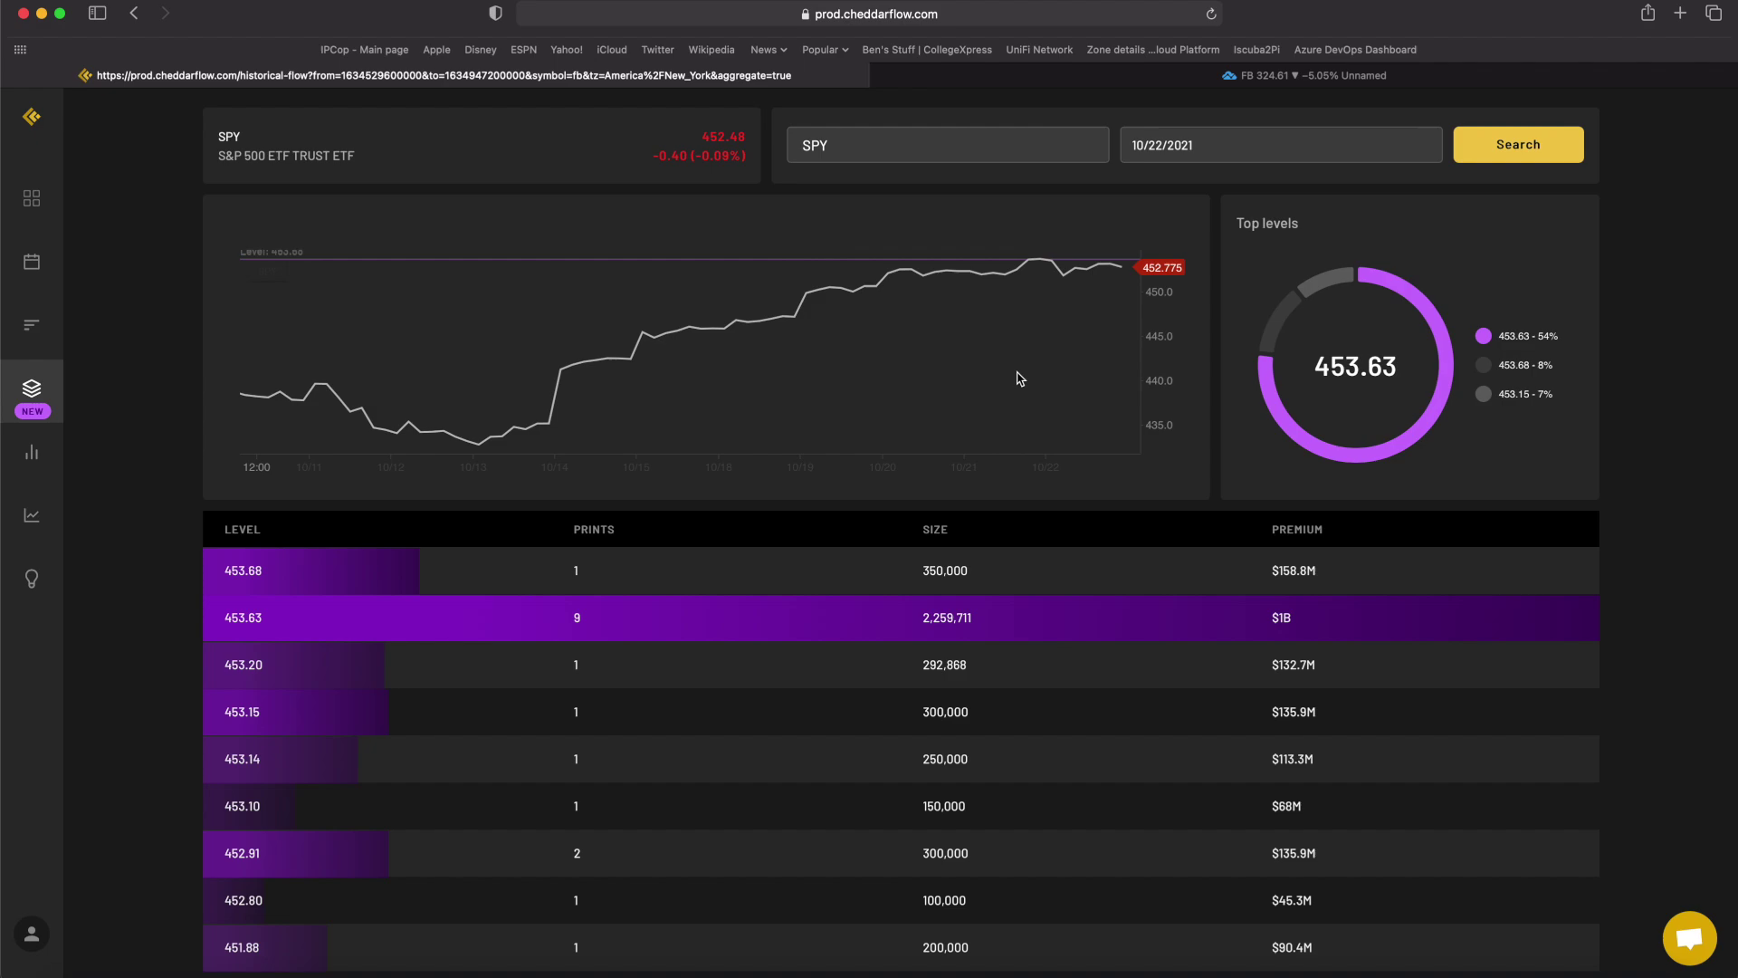
- Zoom the SPY price chart in to roughly 10/18–10/22
{"action": "scroll", "coordinate": [1012, 307], "scroll_direction": "up", "scroll_amount": 5}
{"action": "scroll", "coordinate": [1008, 307], "scroll_direction": "down", "scroll_amount": 5}
{"action": "scroll", "coordinate": [1073, 319], "scroll_direction": "up", "scroll_amount": 5}
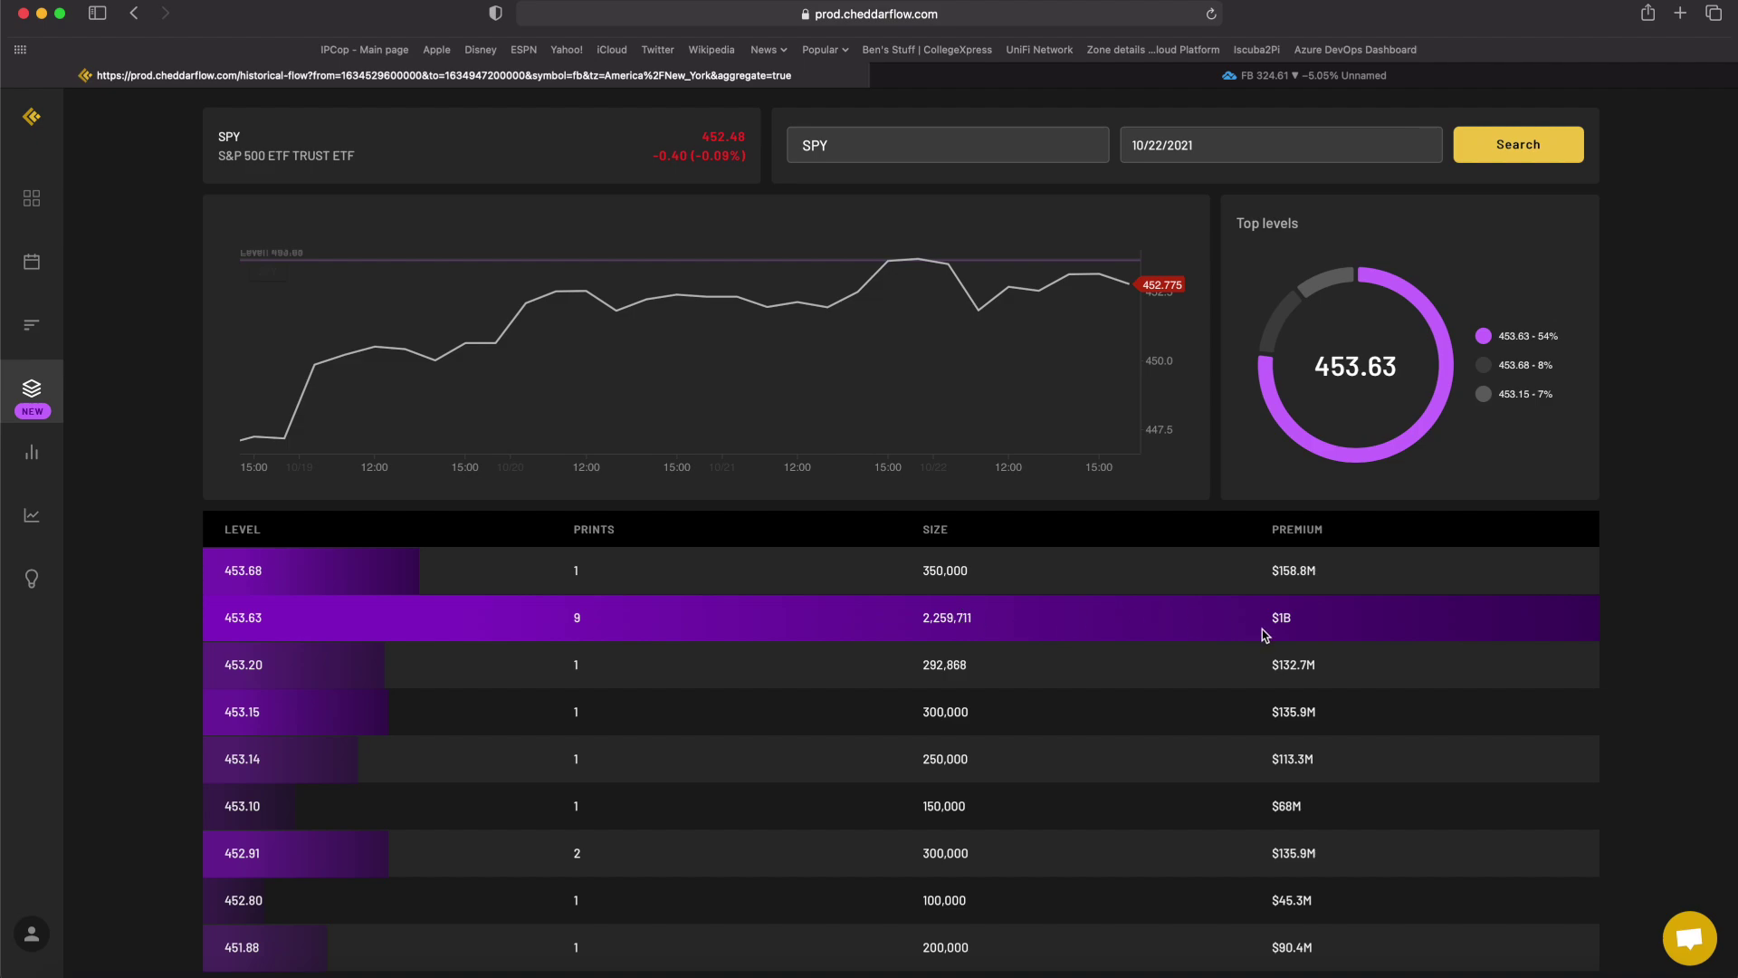
- Load SPY in the TradingView chart with 15-minute bars
{"action": "left_click", "coordinate": [1176, 74]}
{"action": "left_click", "coordinate": [100, 105]}
{"action": "key", "text": "BackSpace"}
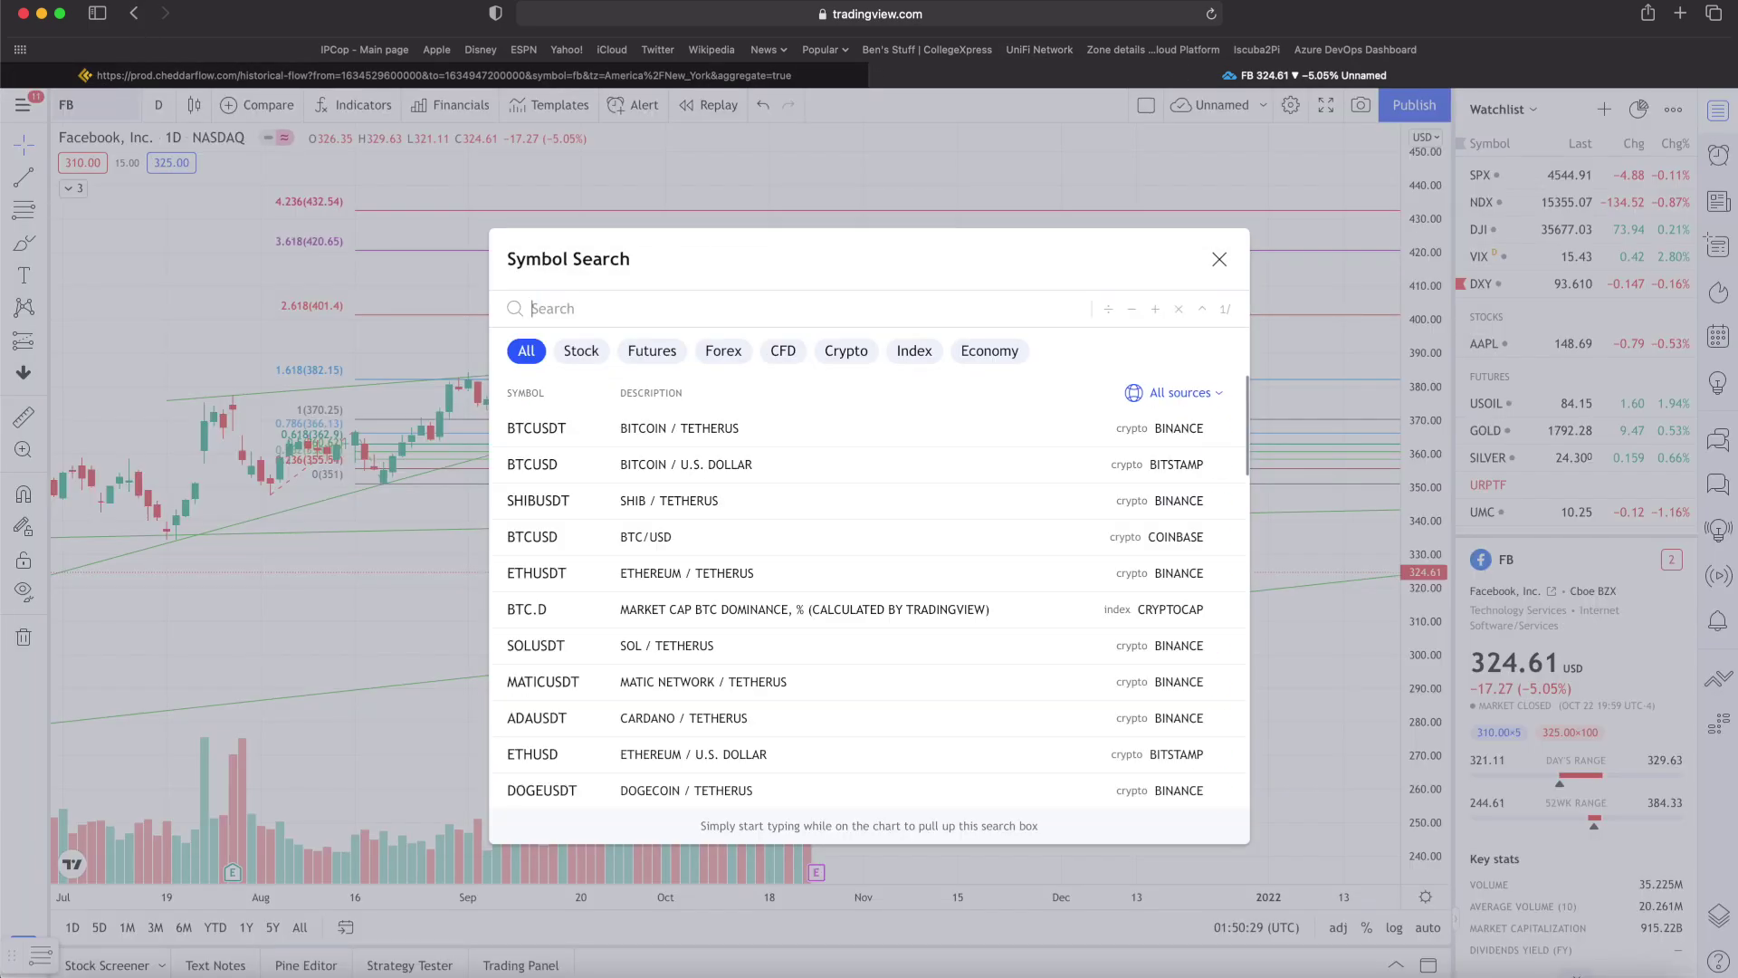
{"action": "type", "text": "SPY"}
{"action": "key", "text": "Return"}
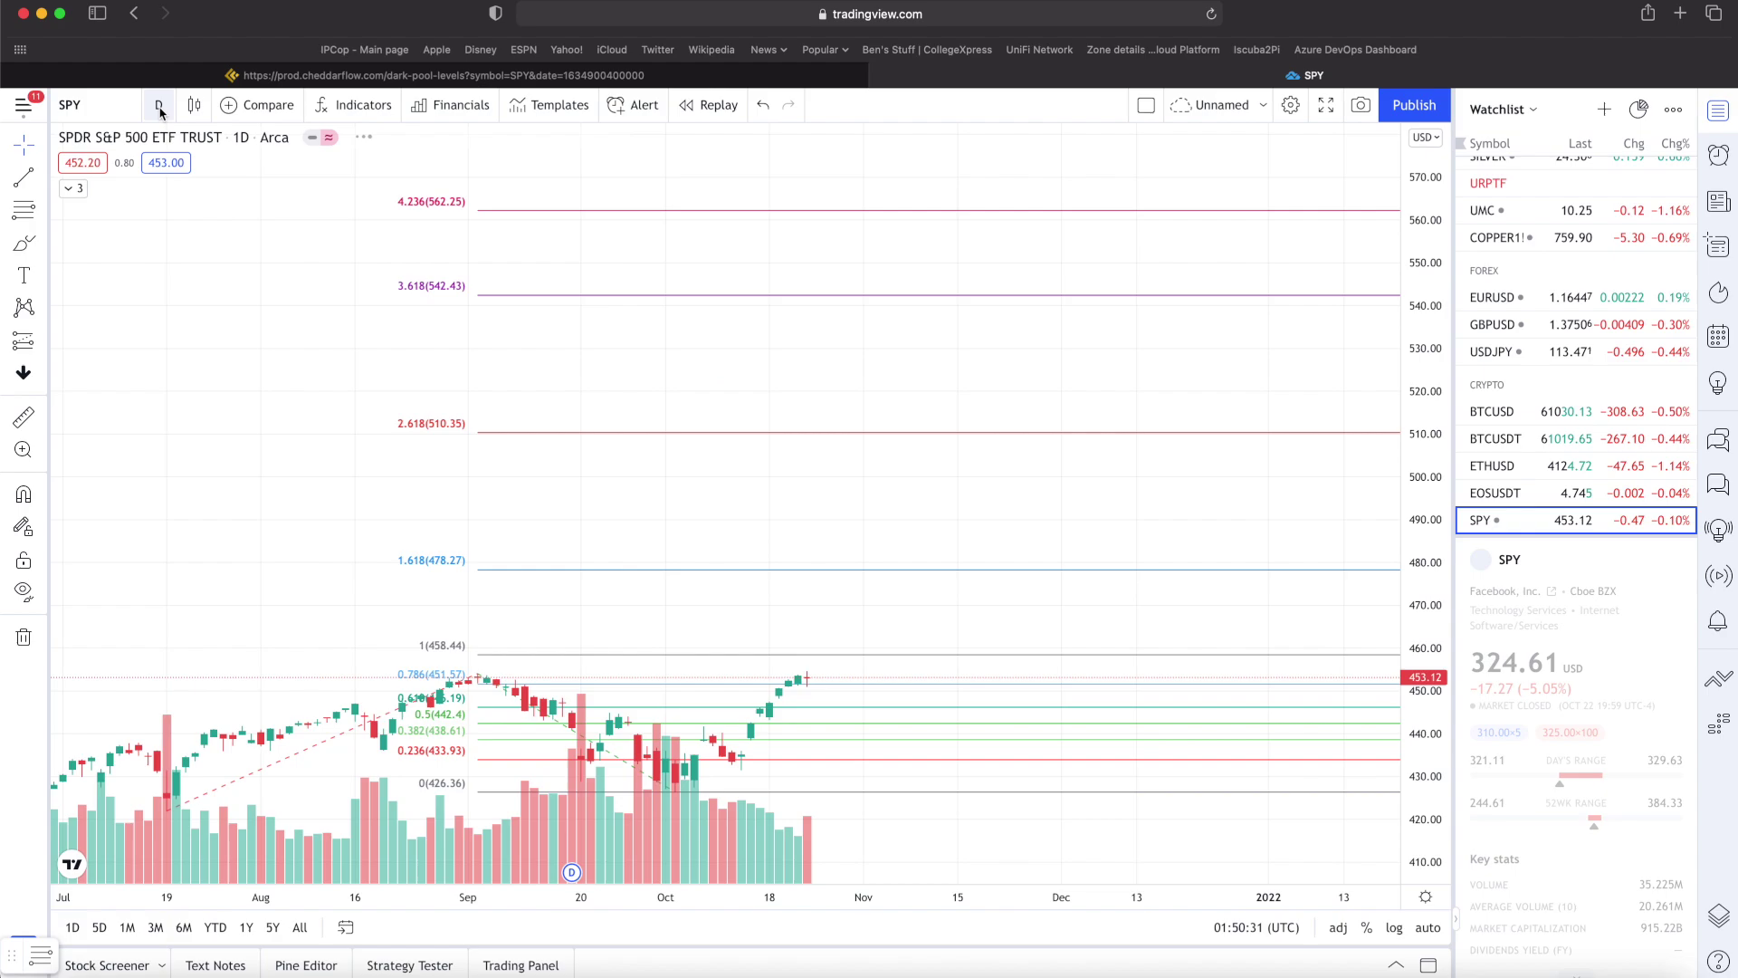
{"action": "left_click", "coordinate": [160, 107]}
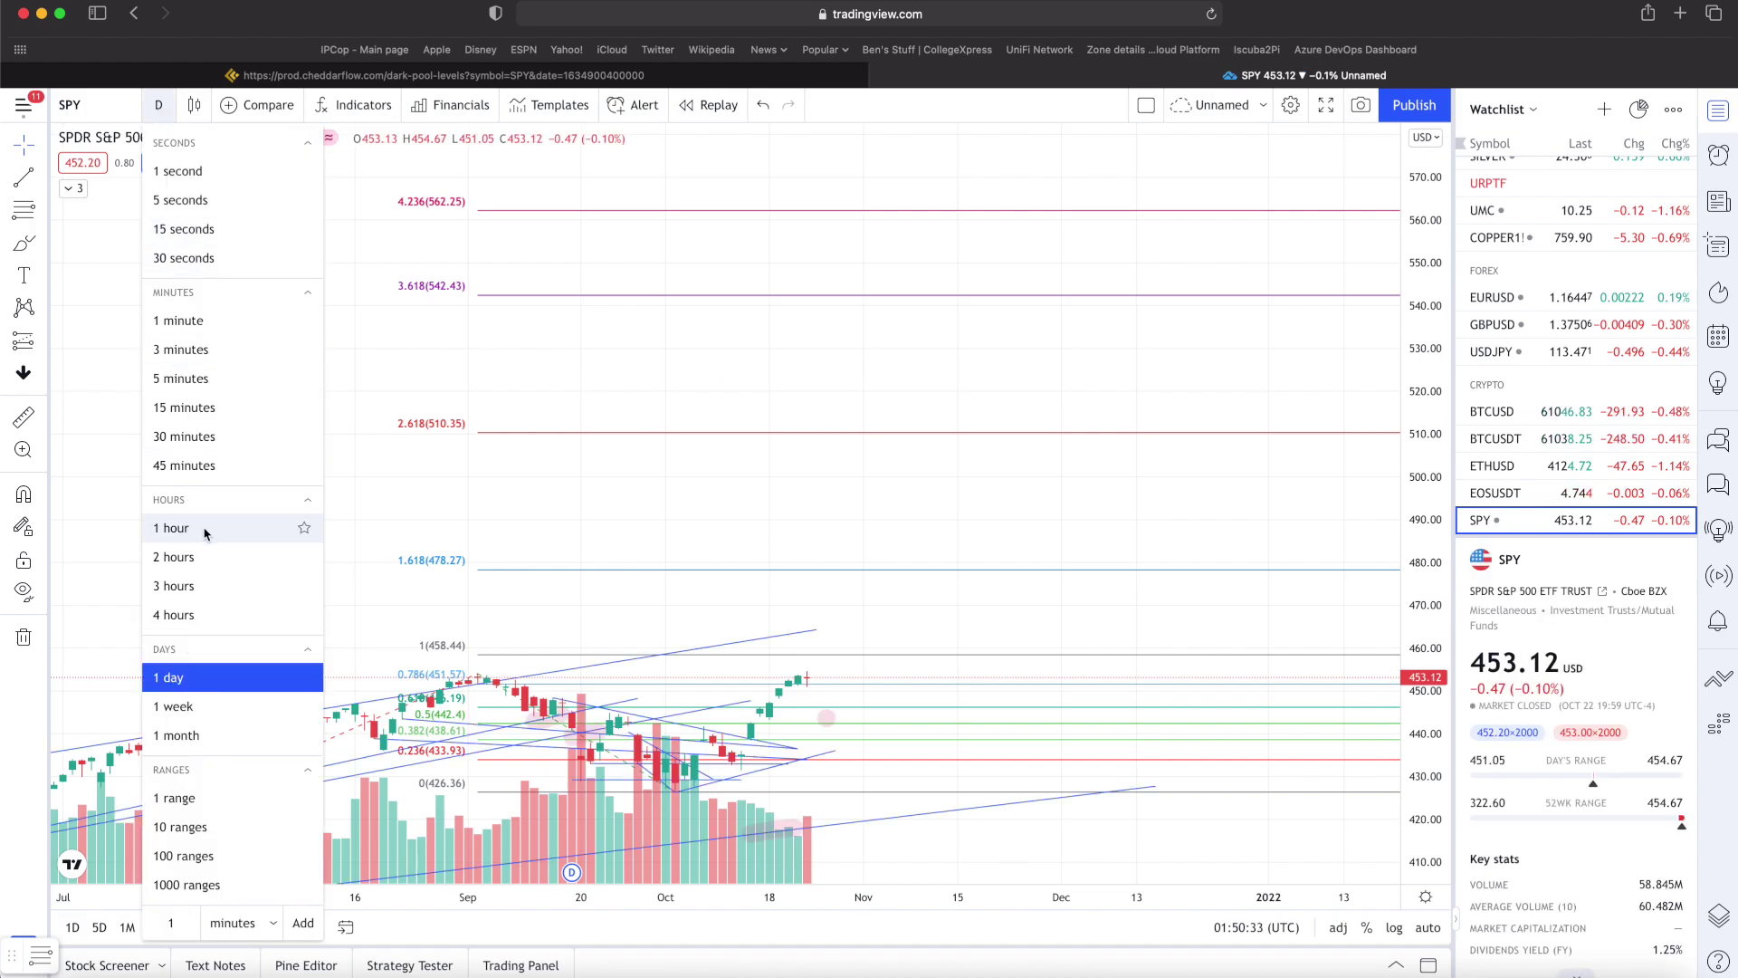
{"action": "left_click", "coordinate": [190, 407]}
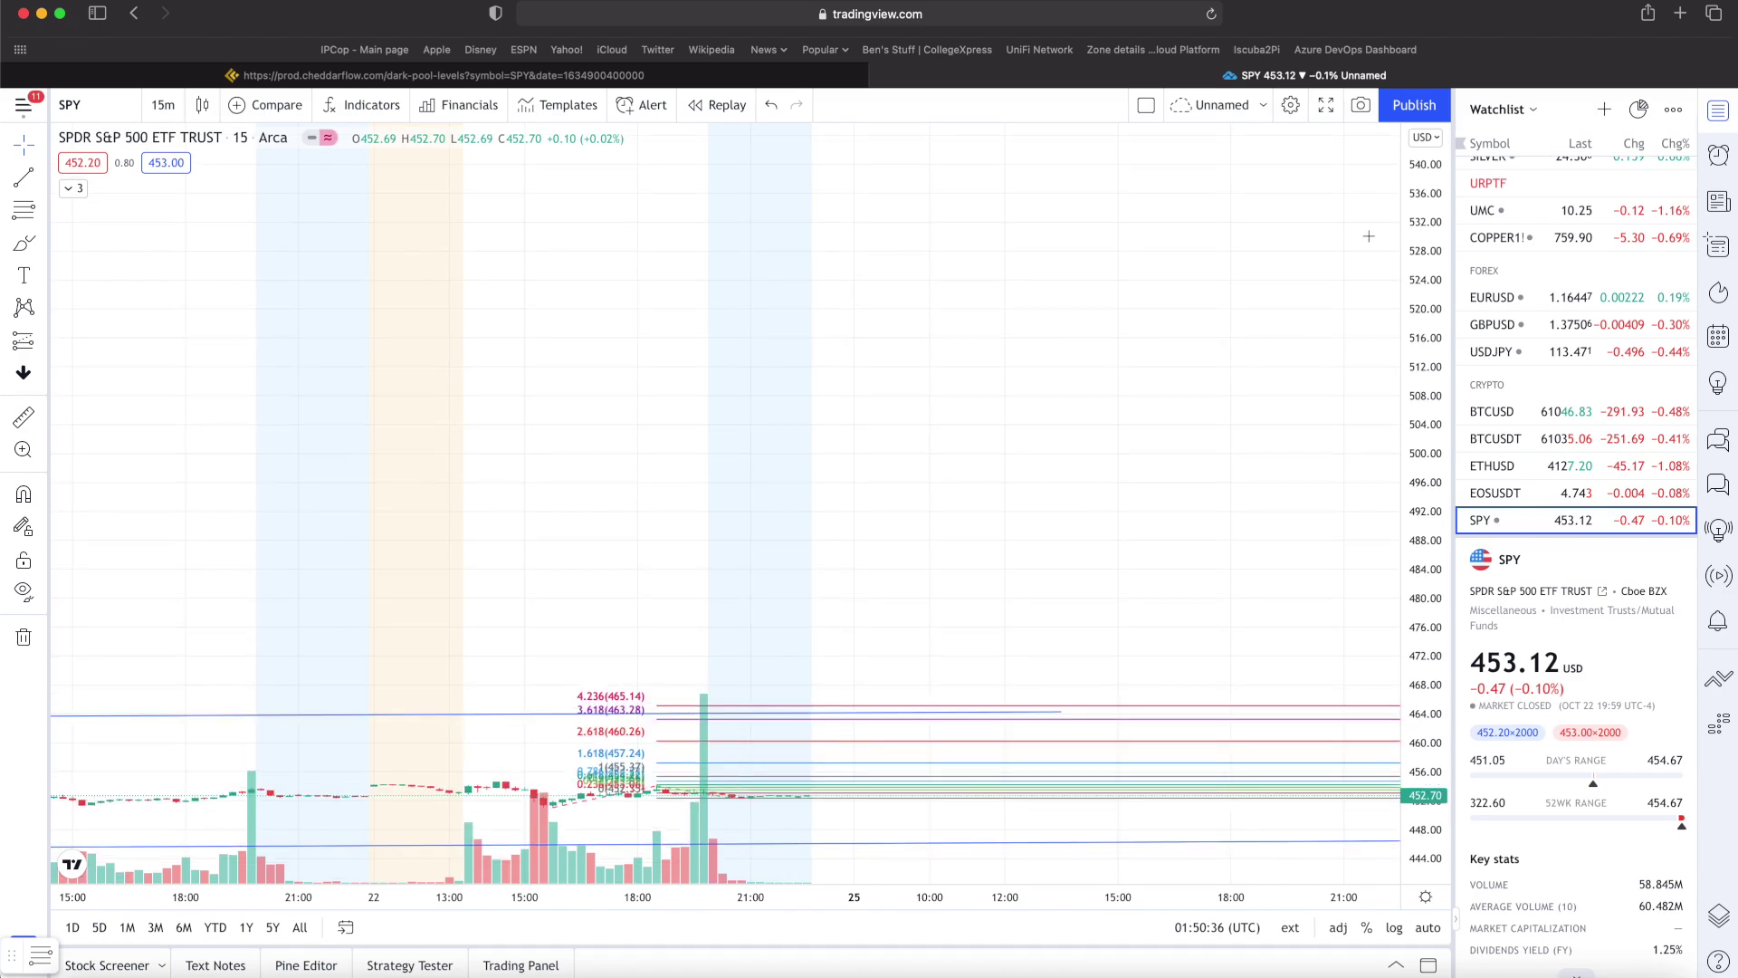
- Stretch the price scale to about 450.5–460.5, then return to Cheddar Flow's SPY levels
{"action": "scroll", "coordinate": [1015, 221], "scroll_direction": "down", "scroll_amount": 5}
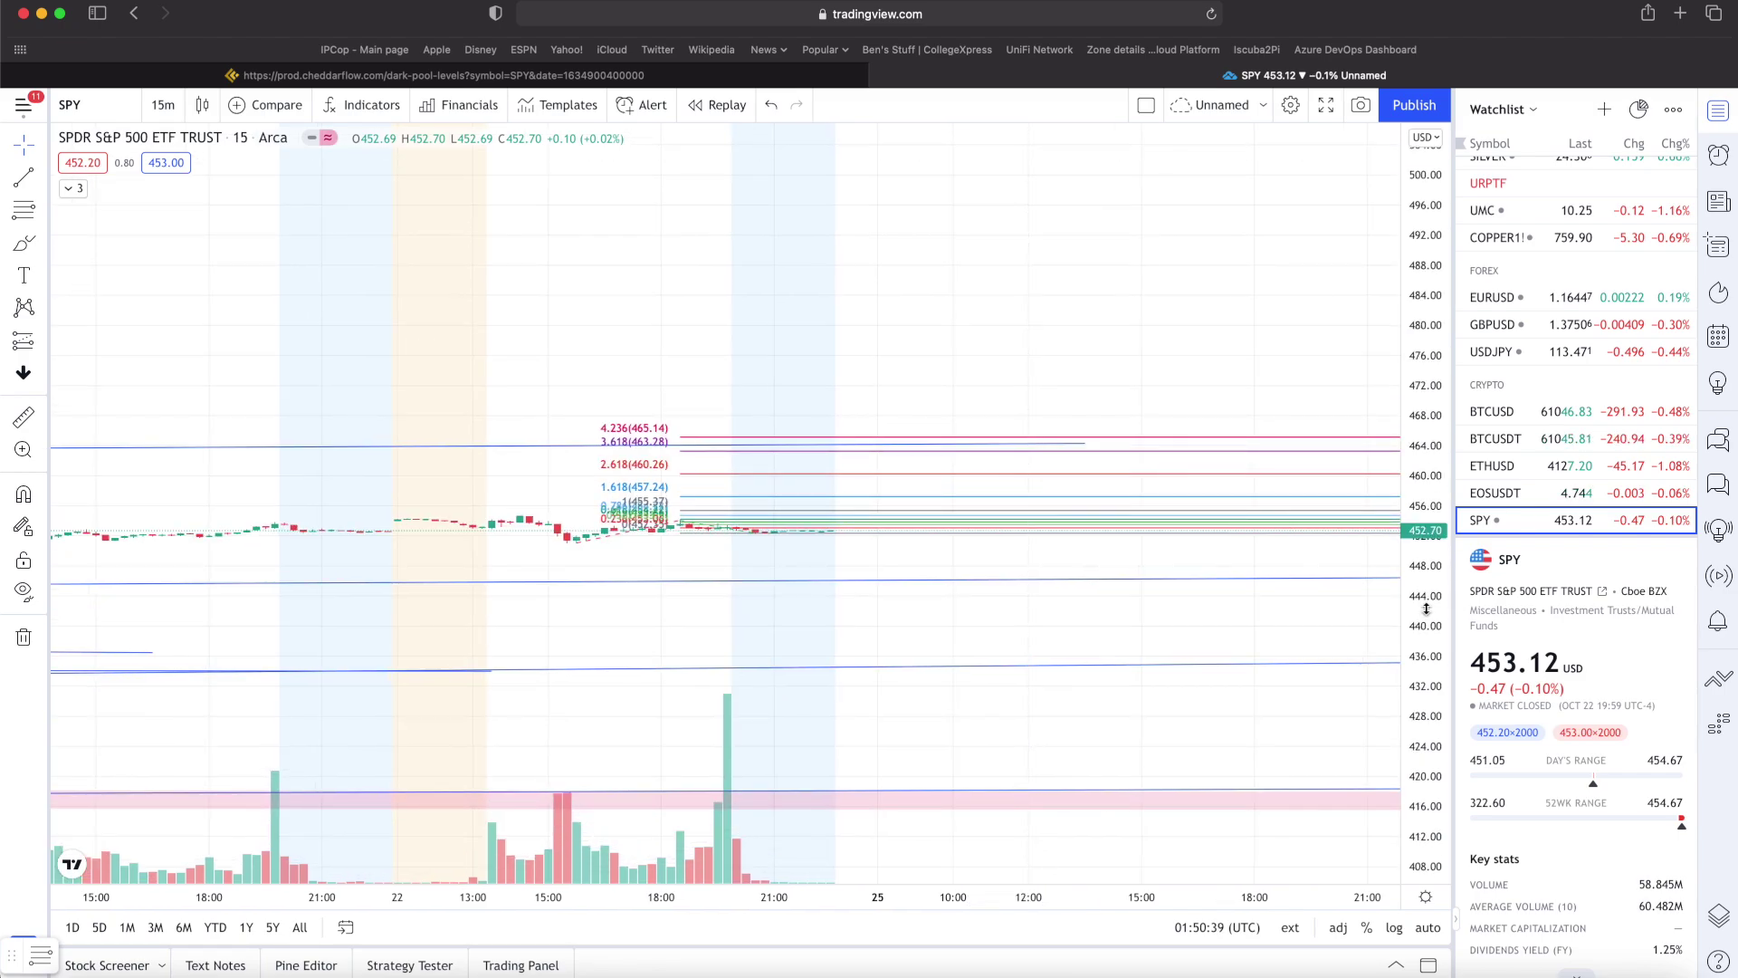
{"action": "left_click_drag", "start_coordinate": [1425, 608], "coordinate": [1420, 290]}
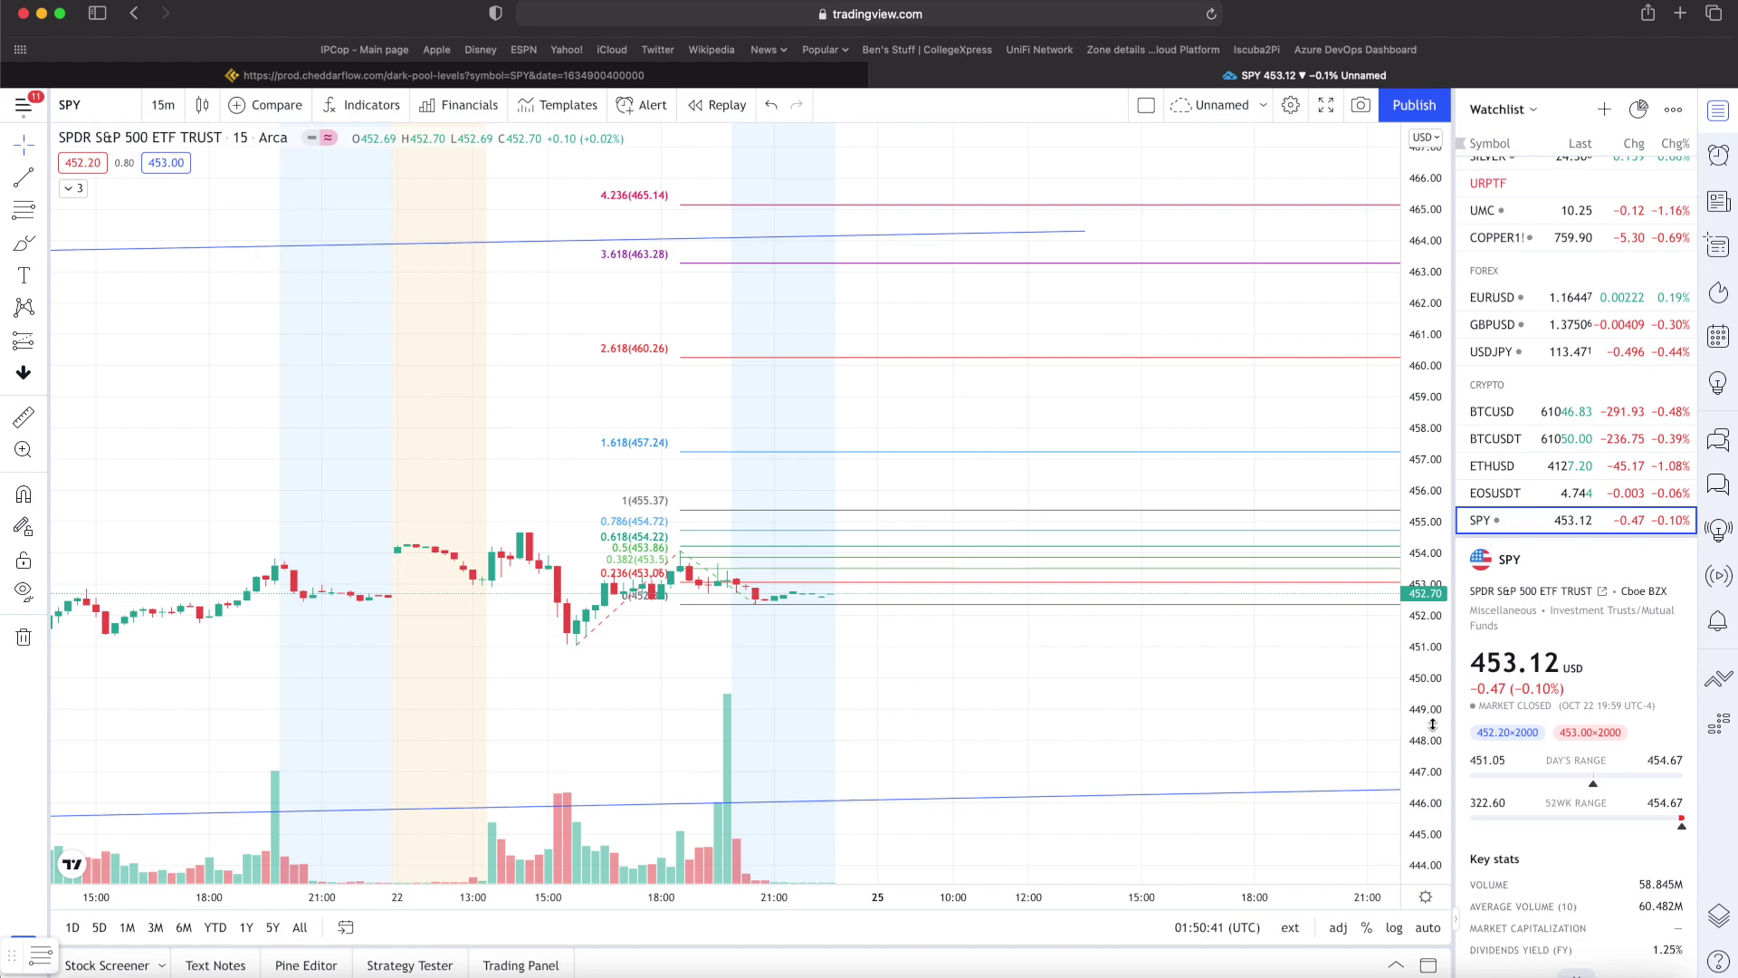
{"action": "left_click_drag", "start_coordinate": [1432, 724], "coordinate": [1075, 380]}
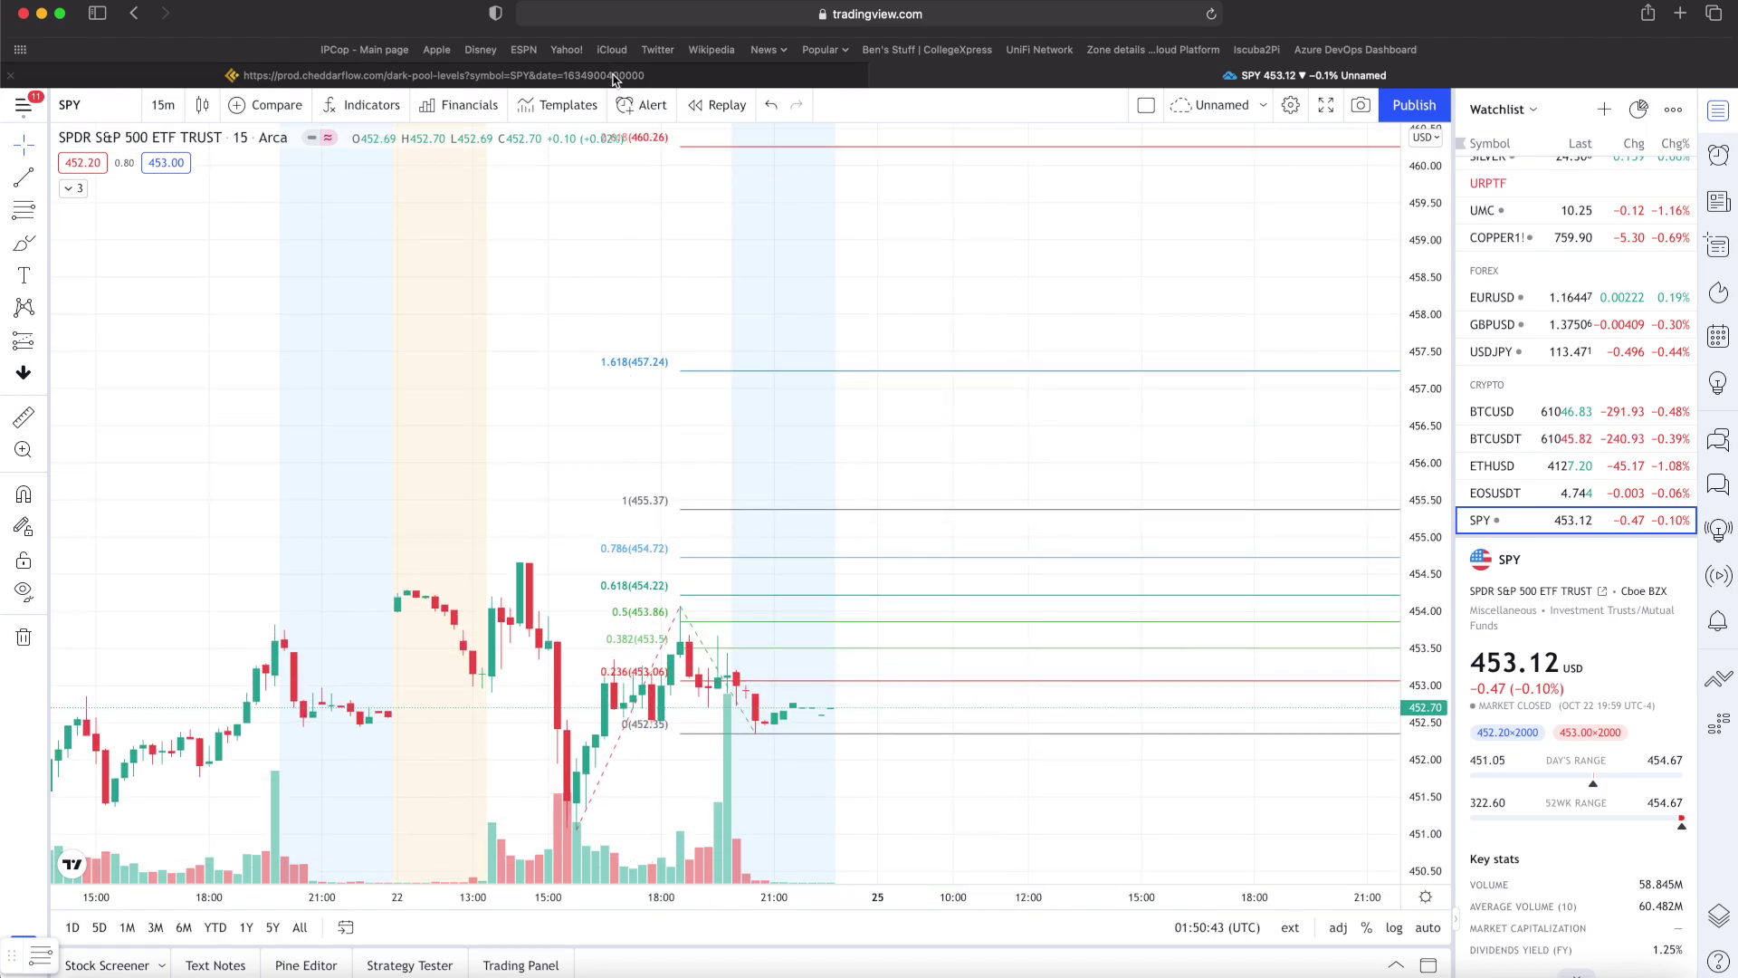
{"action": "left_click", "coordinate": [474, 77]}
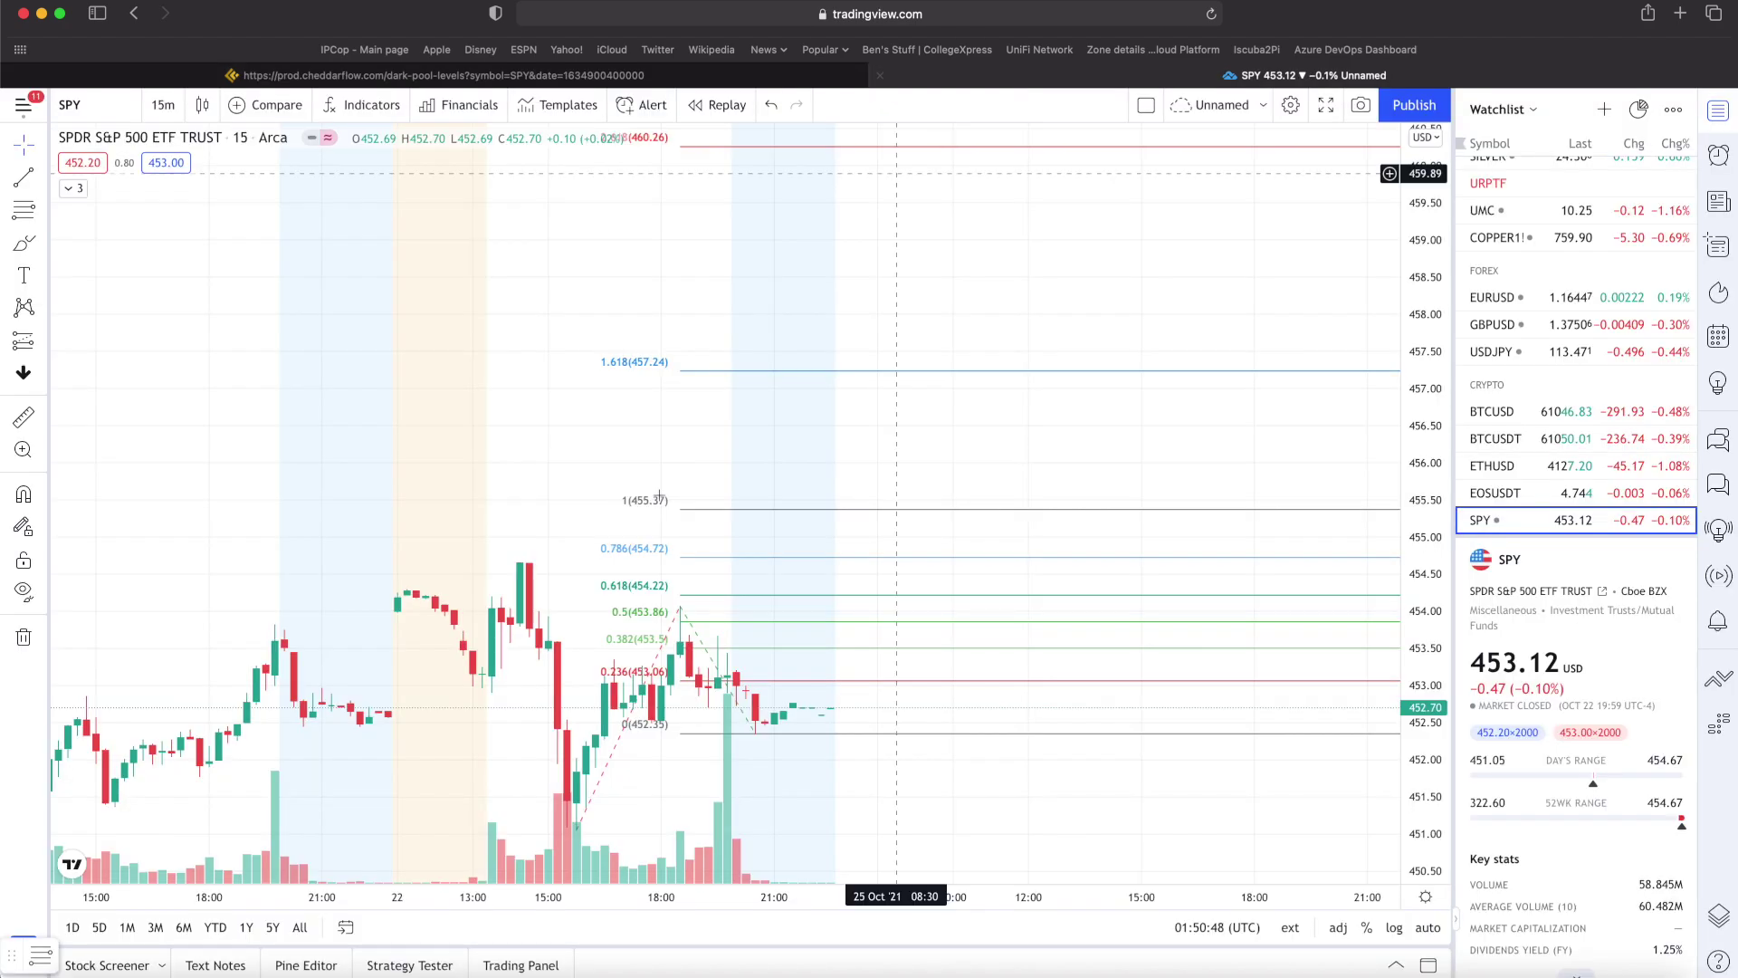
- Zoom the TradingView SPY chart in on recent days and compare it with Cheddar Flow's levels
{"action": "left_click", "coordinate": [1041, 76]}
{"action": "scroll", "coordinate": [552, 337], "scroll_direction": "right", "scroll_amount": 2}
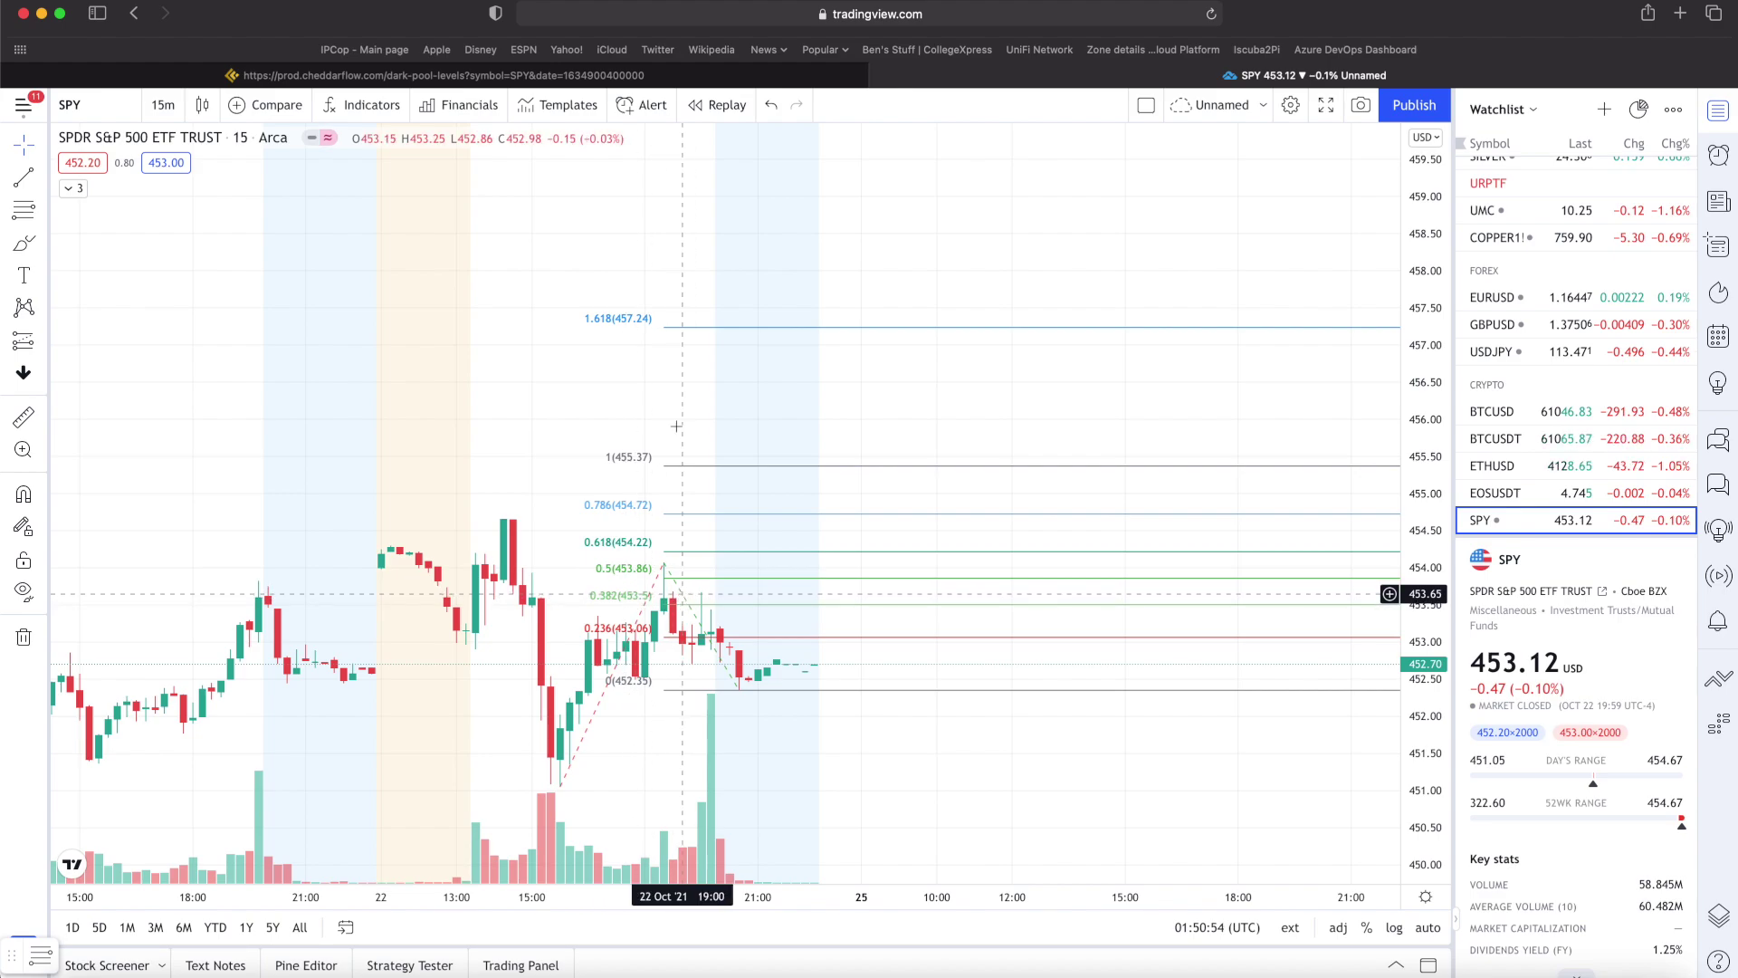
{"action": "scroll", "coordinate": [706, 362], "scroll_direction": "down", "scroll_amount": 5}
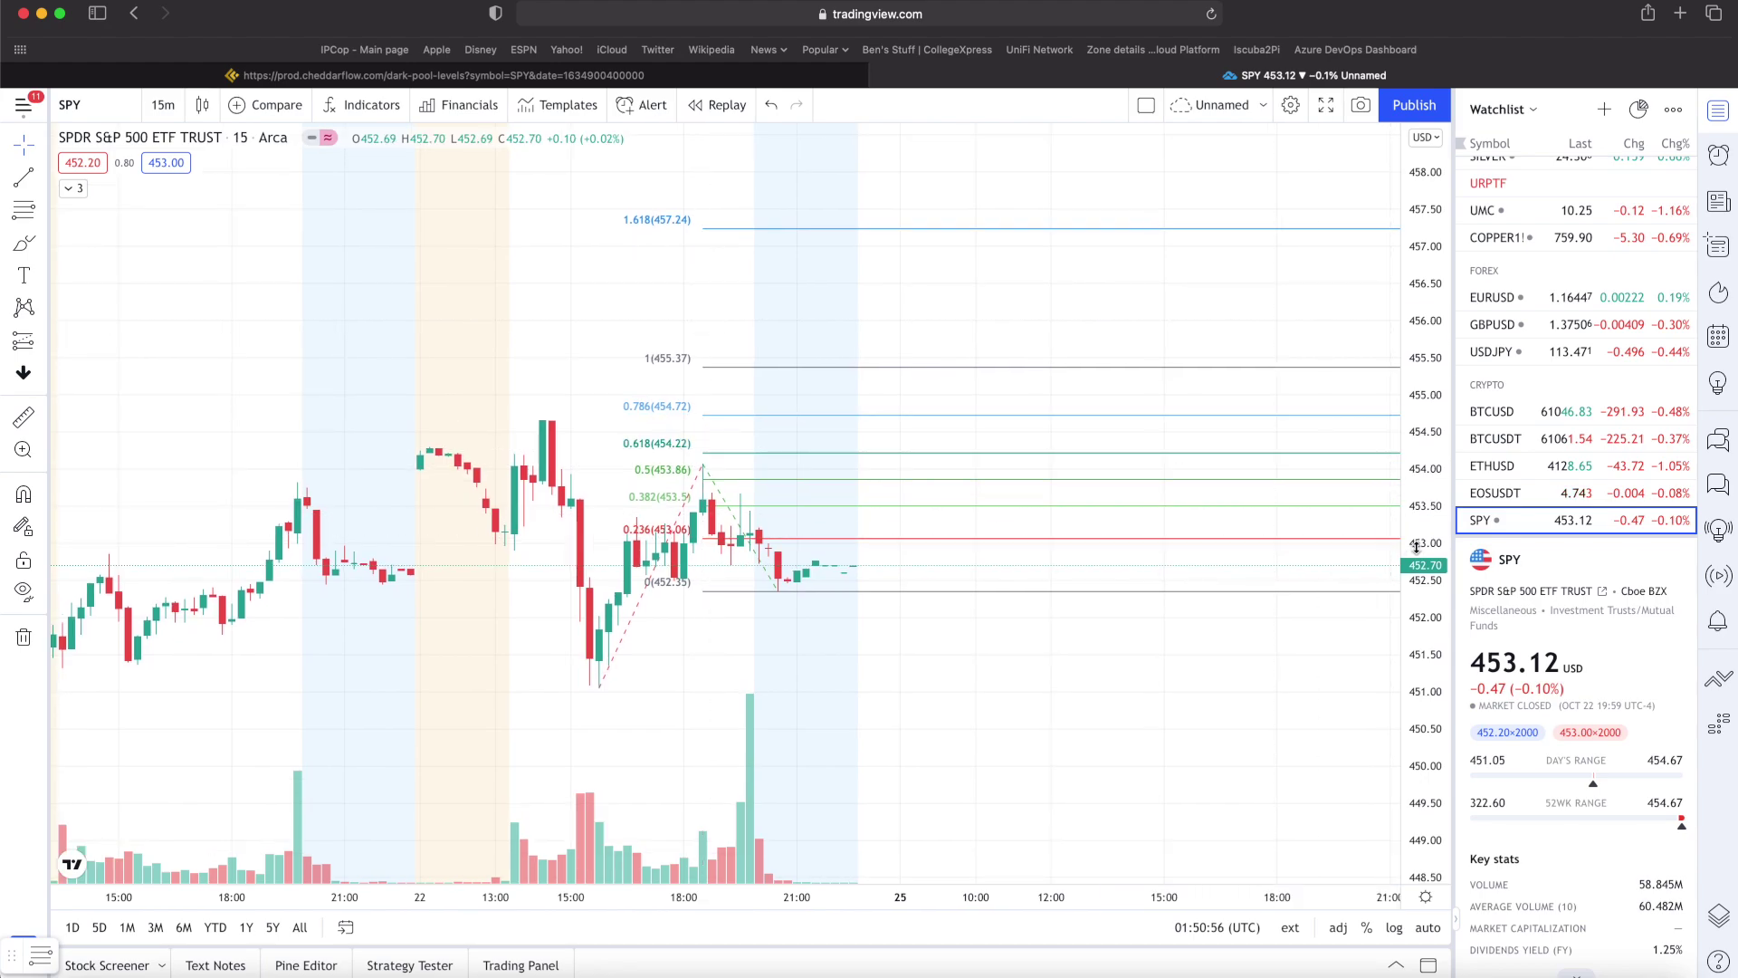
{"action": "scroll", "coordinate": [1439, 525], "scroll_direction": "up", "scroll_amount": 5}
{"action": "scroll", "coordinate": [1440, 525], "scroll_direction": "up", "scroll_amount": 3}
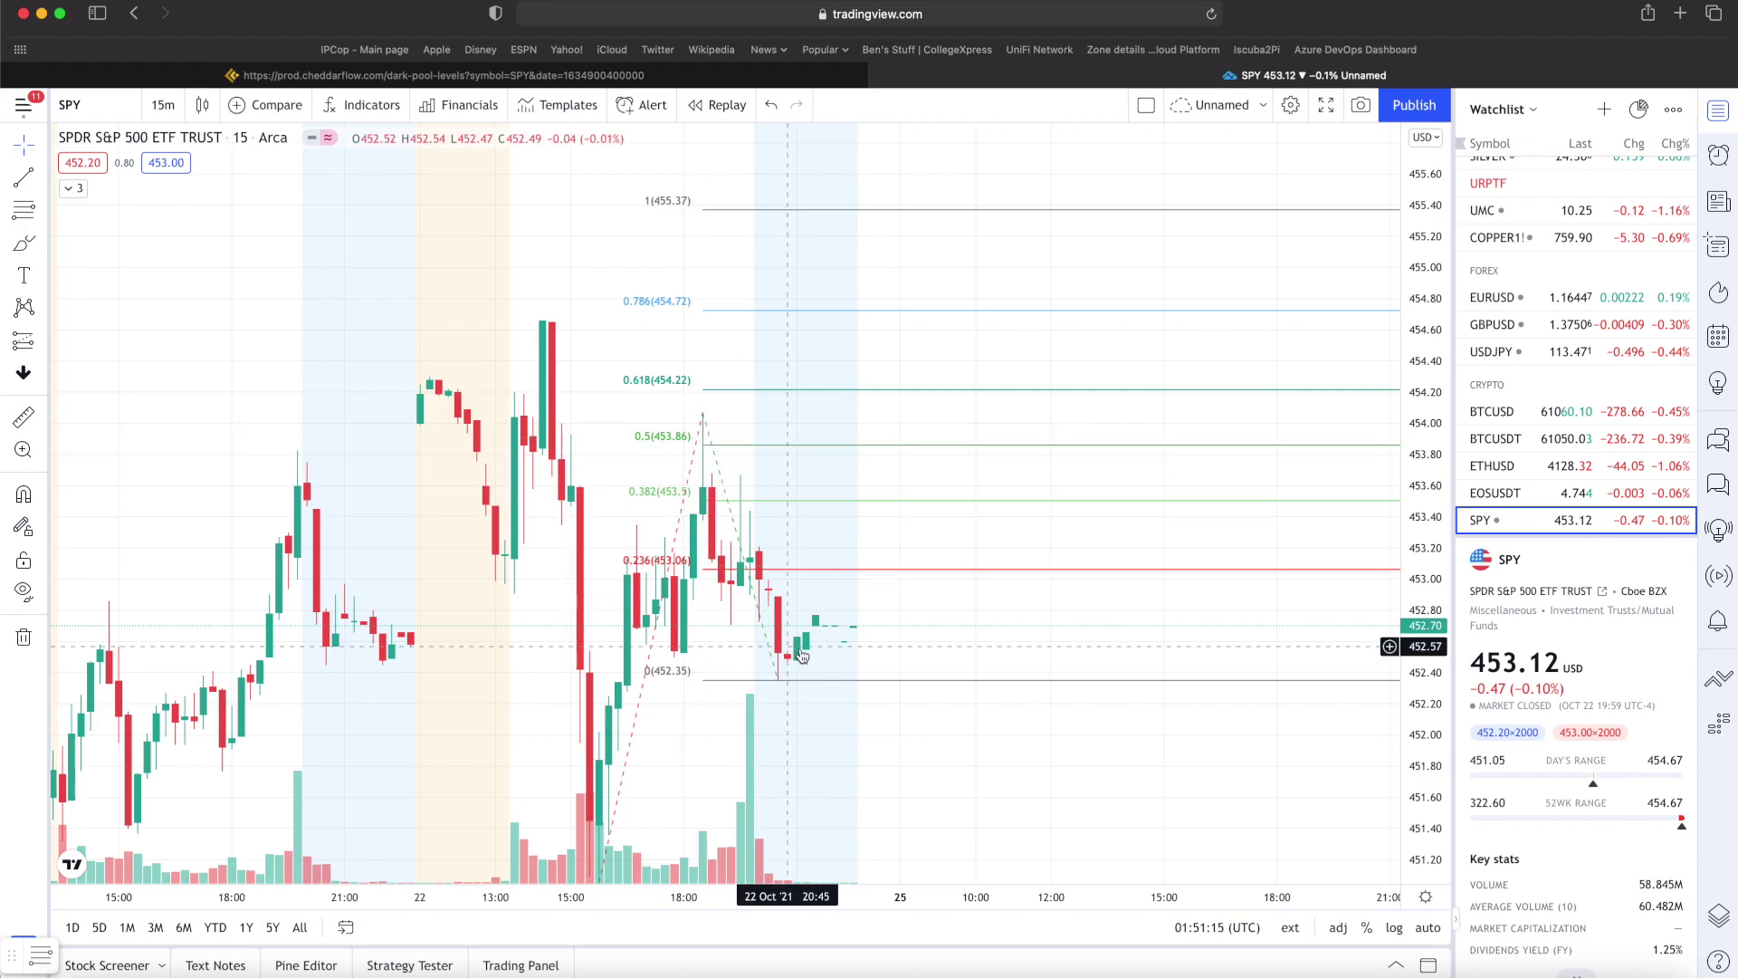
{"action": "left_click", "coordinate": [711, 489]}
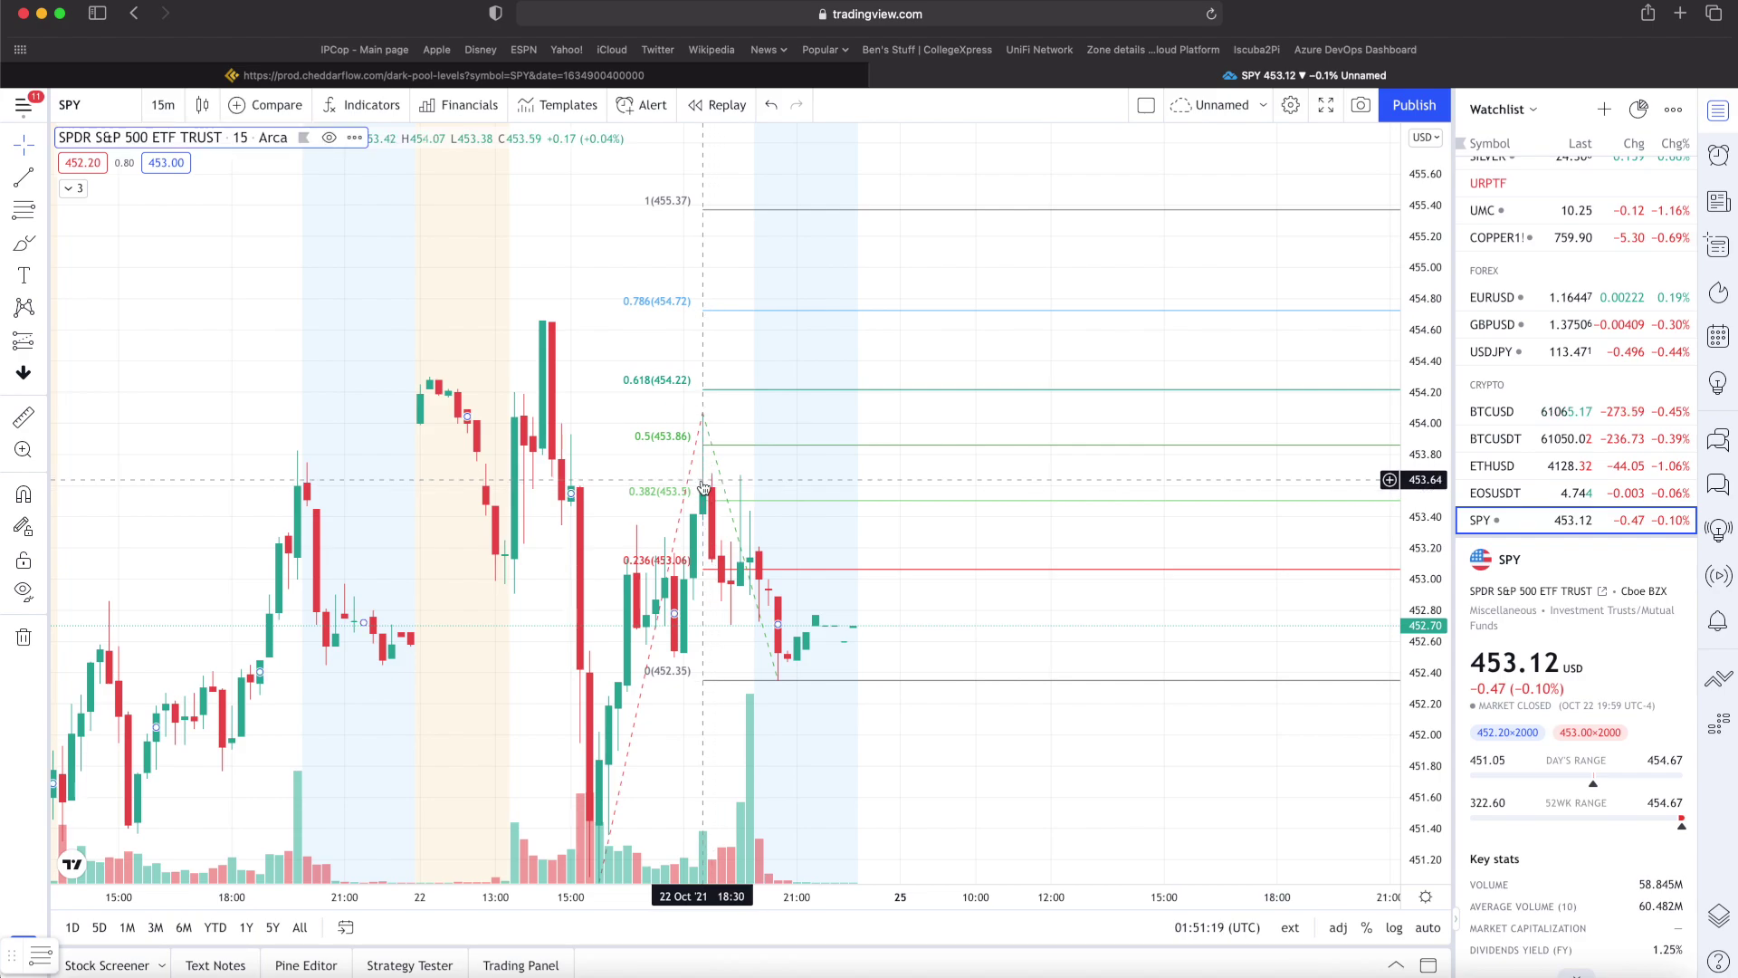
{"action": "left_click", "coordinate": [432, 75]}
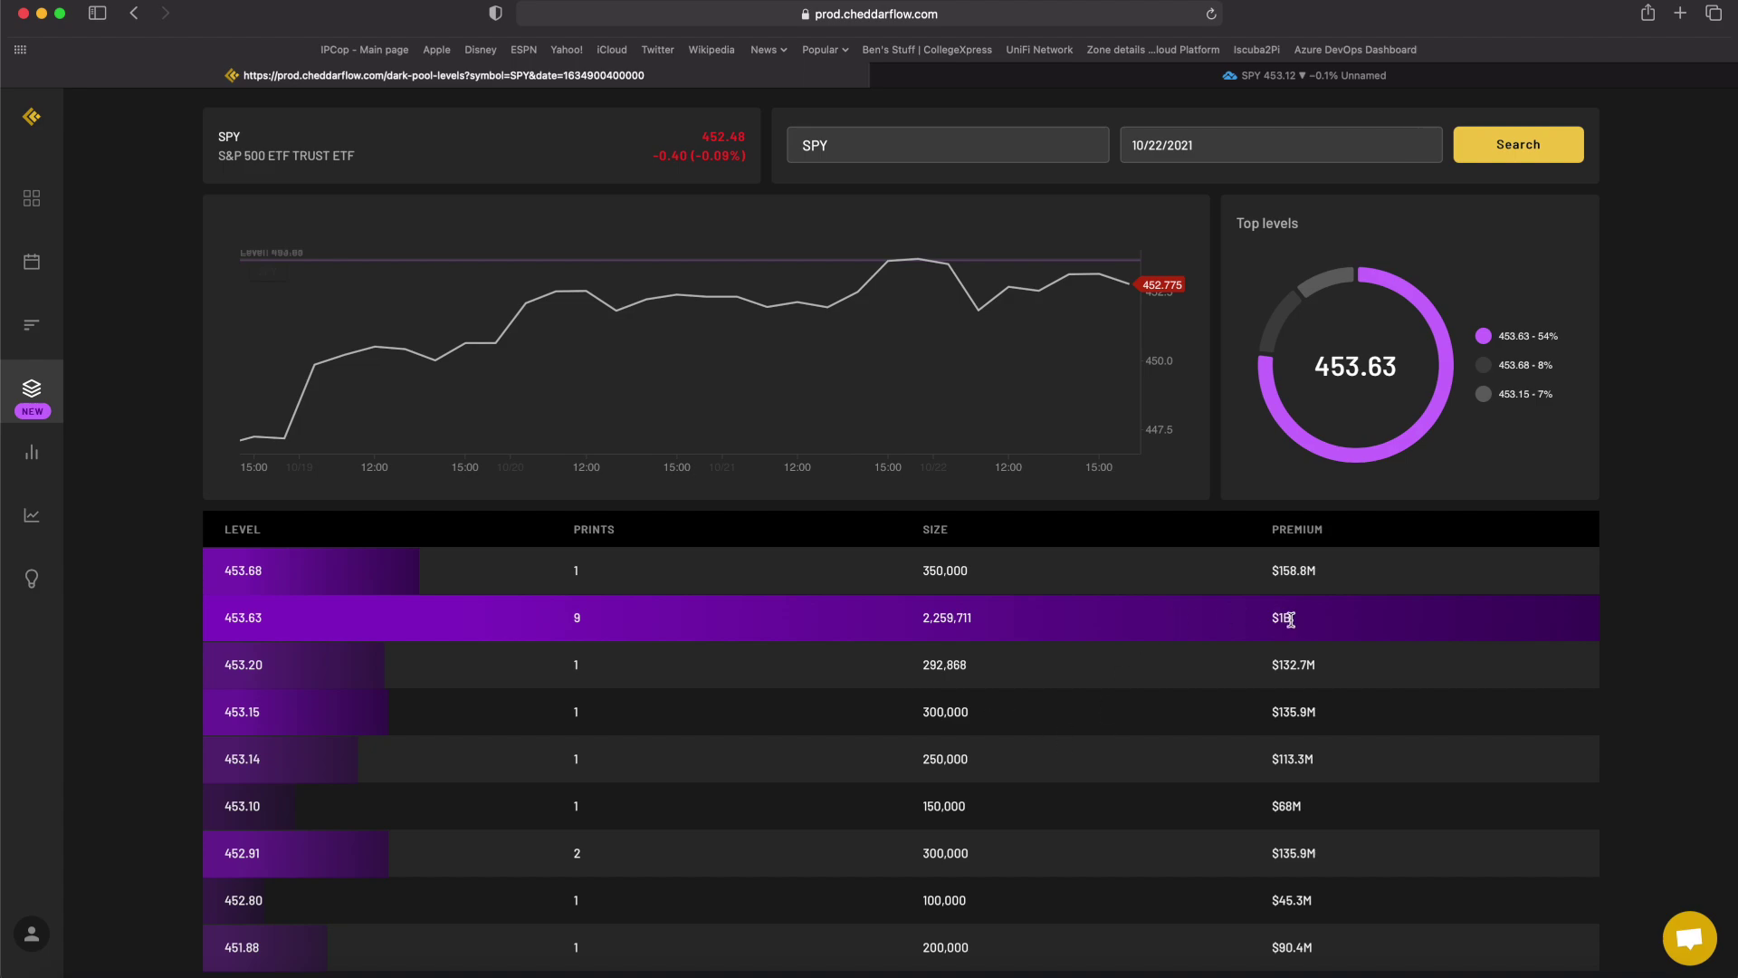
- Adjust the SPY chart zoom again, cross-checking against the dark pool levels, ending on Cheddar Flow
{"action": "left_click", "coordinate": [1326, 78]}
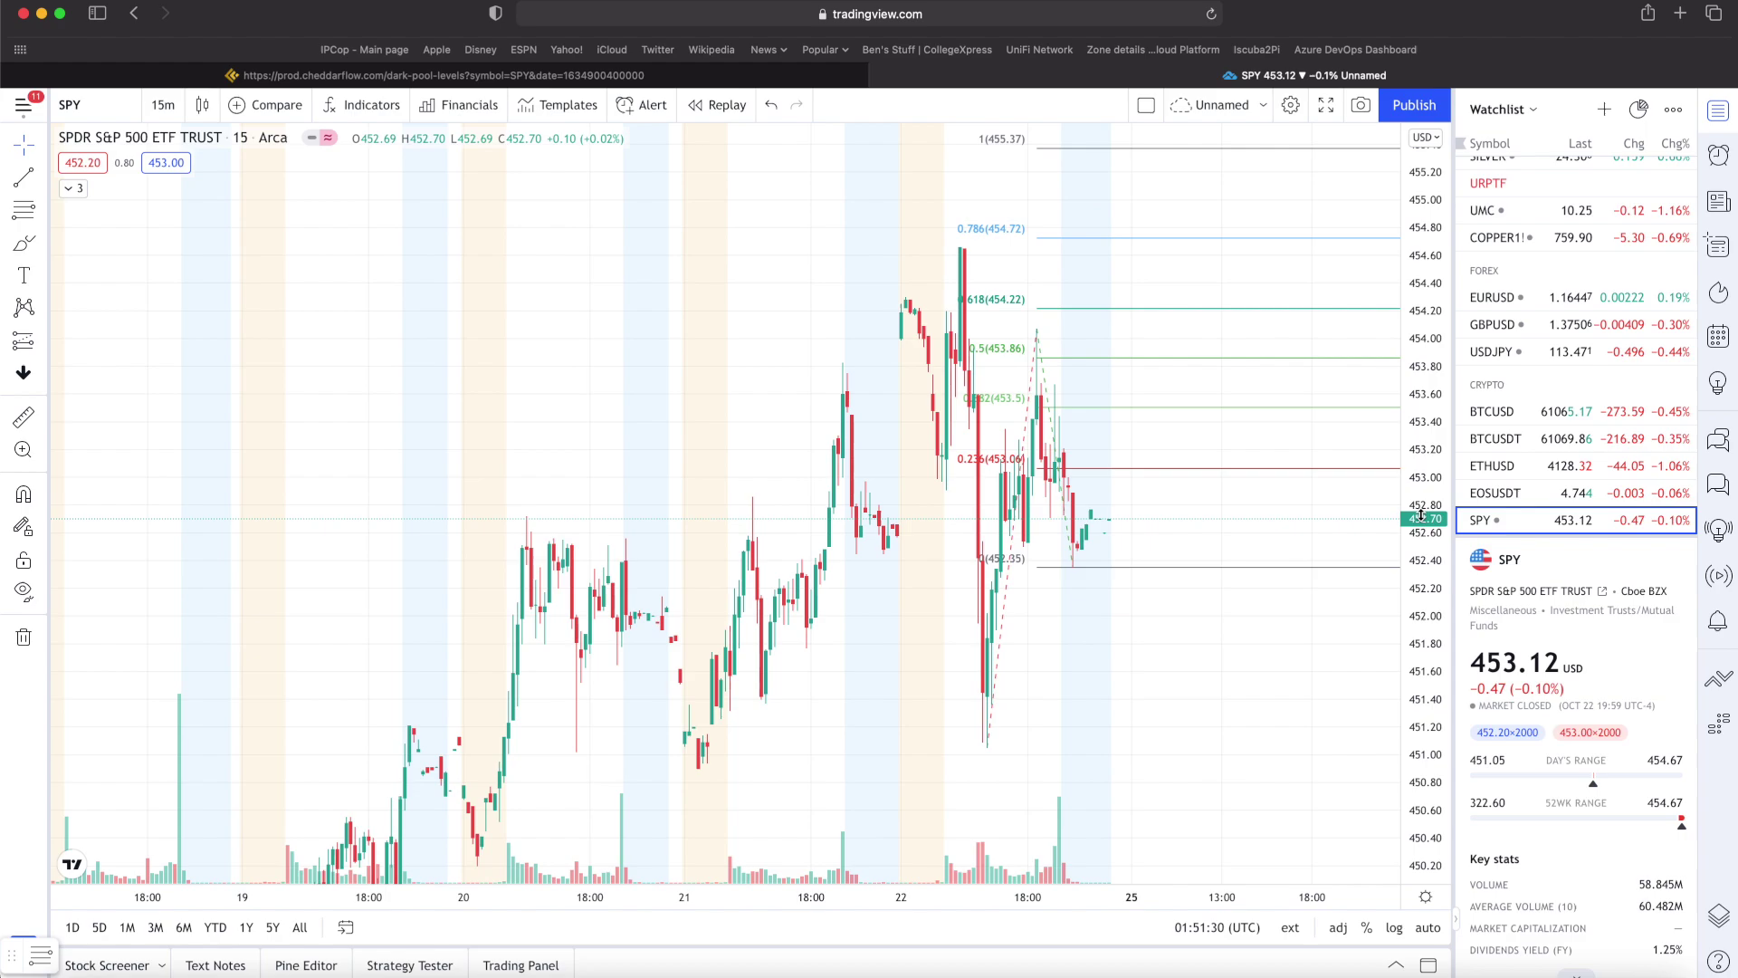
{"action": "scroll", "coordinate": [1421, 516], "scroll_direction": "down", "scroll_amount": 3}
{"action": "scroll", "coordinate": [1097, 674], "scroll_direction": "down", "scroll_amount": 3}
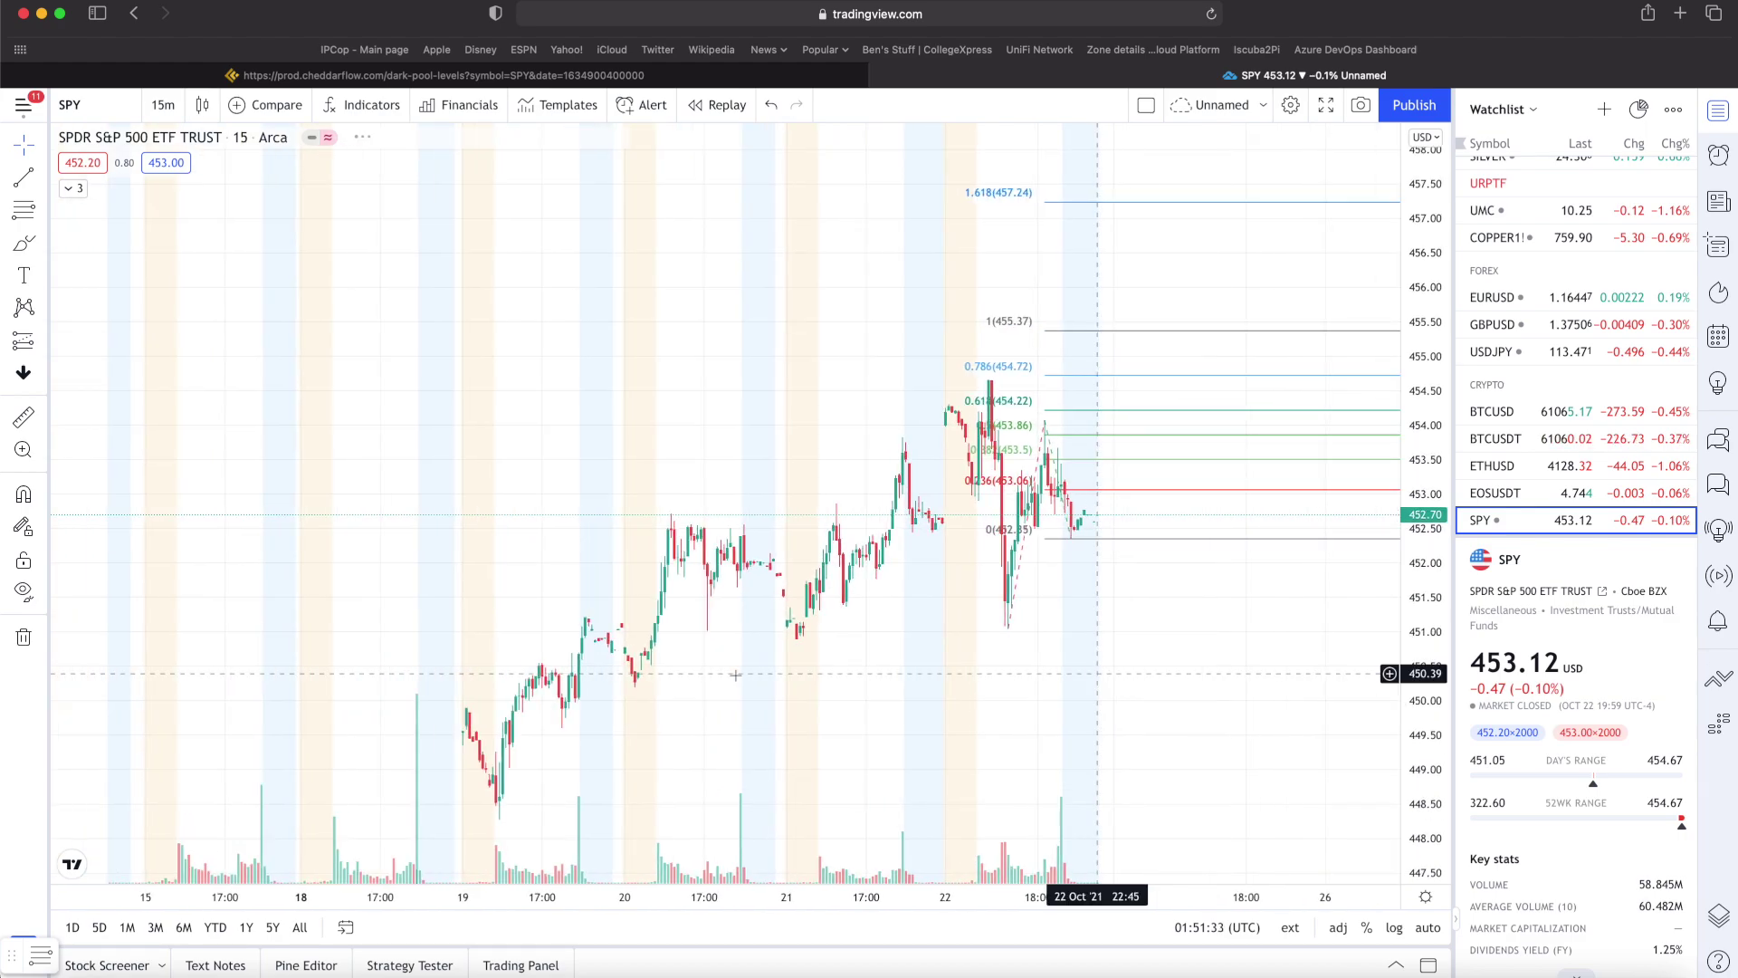
{"action": "scroll", "coordinate": [735, 674], "scroll_direction": "down", "scroll_amount": 2}
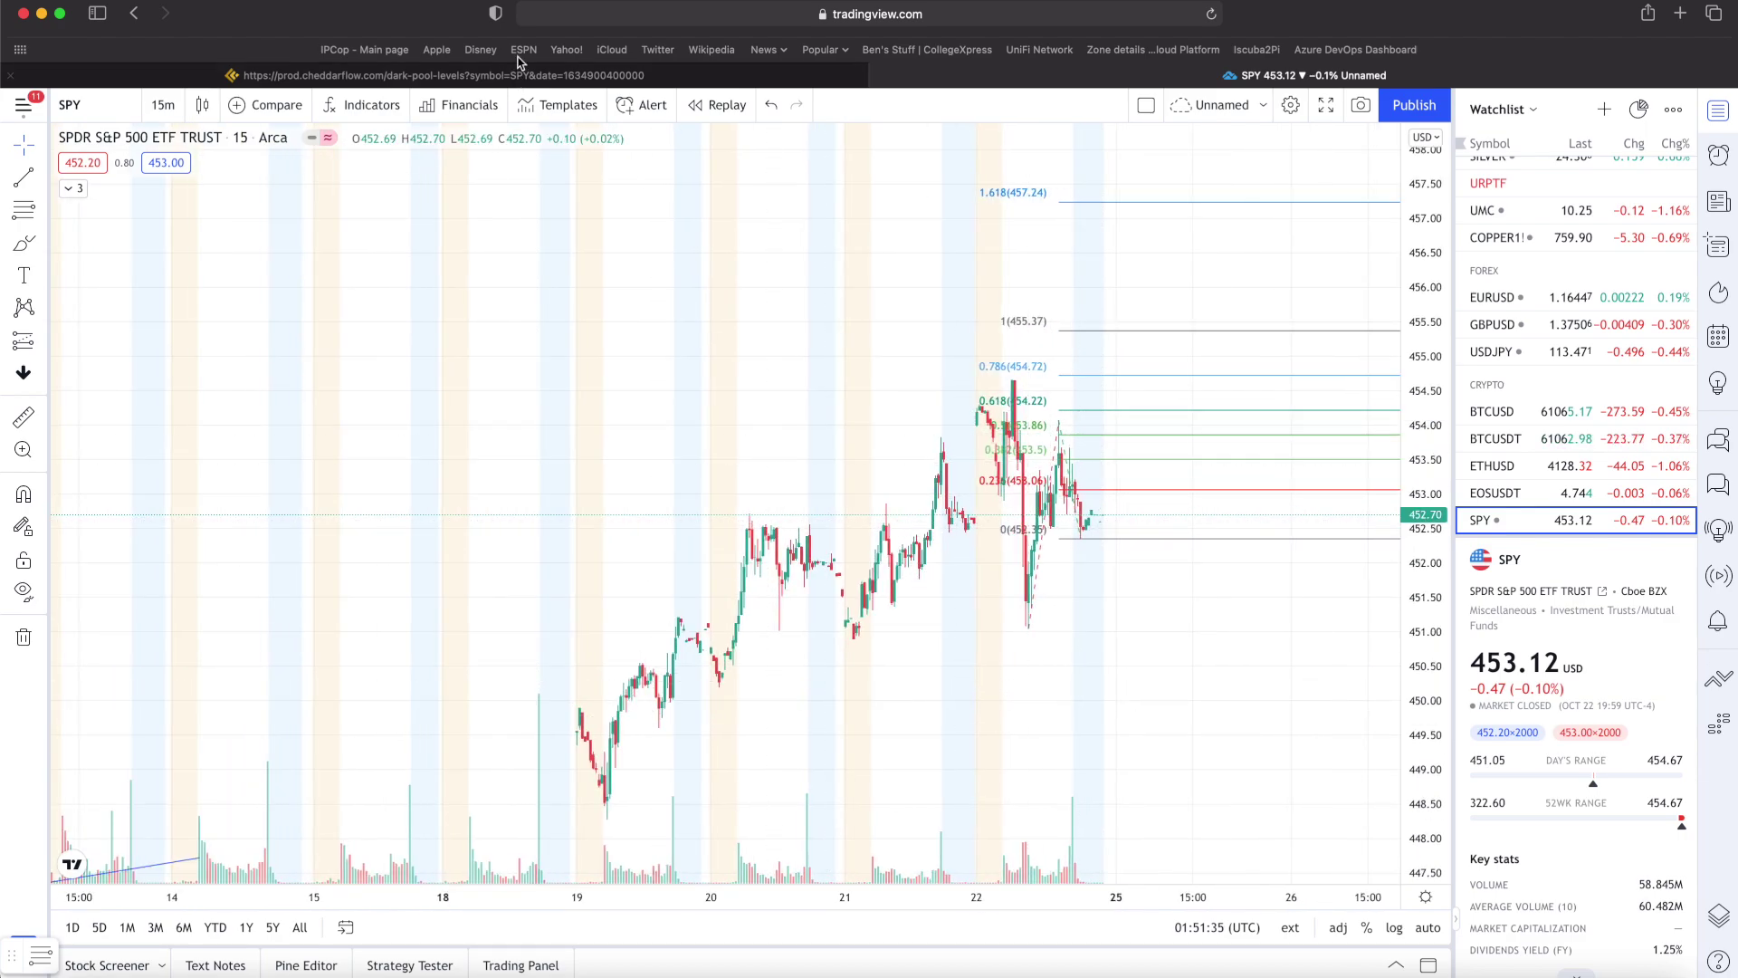
{"action": "left_click", "coordinate": [522, 75]}
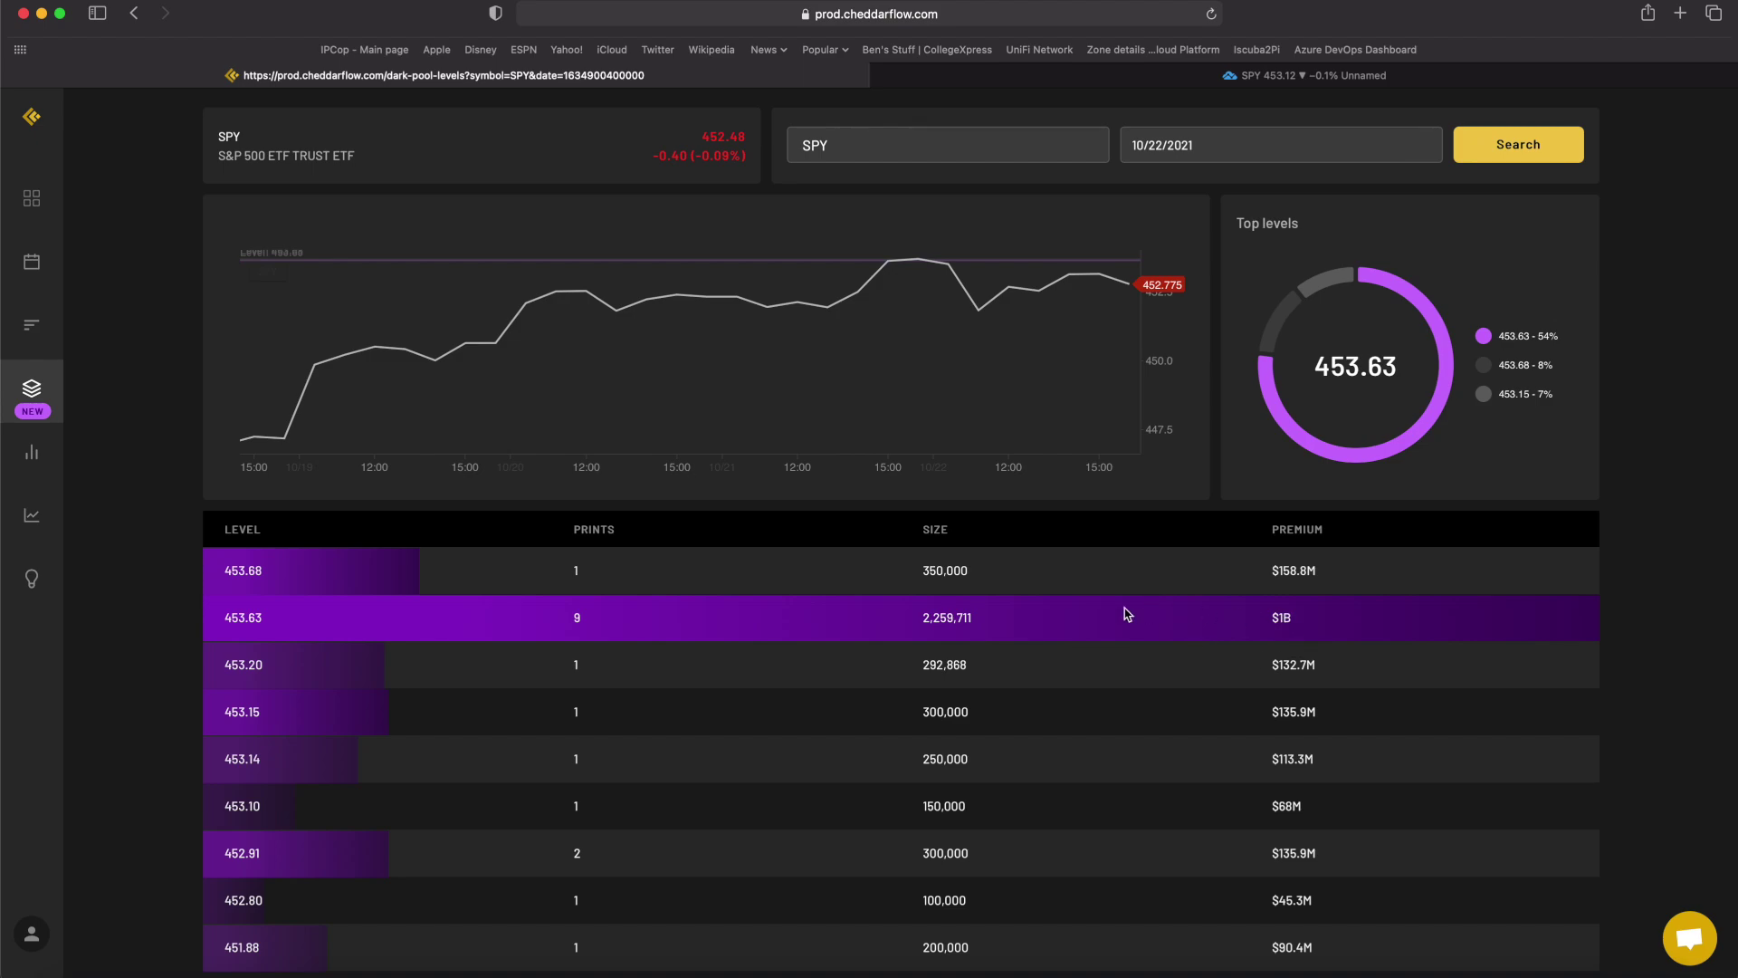
{"action": "left_click", "coordinate": [995, 76]}
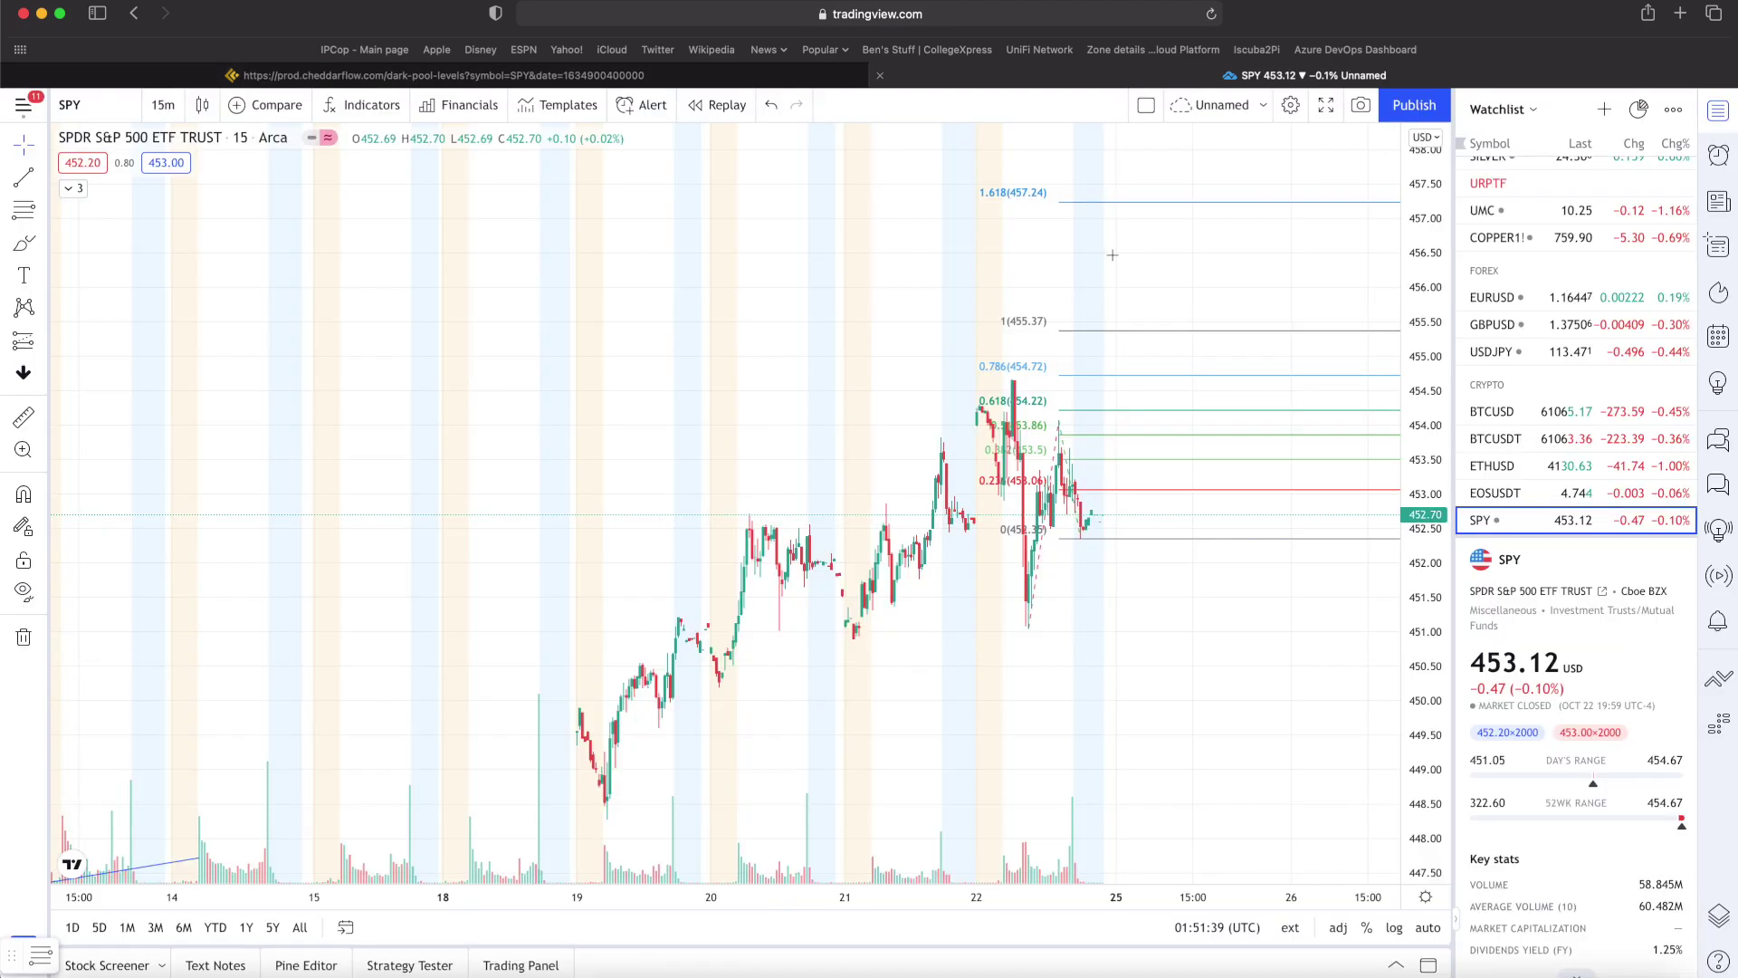
{"action": "scroll", "coordinate": [1073, 470], "scroll_direction": "up", "scroll_amount": 3}
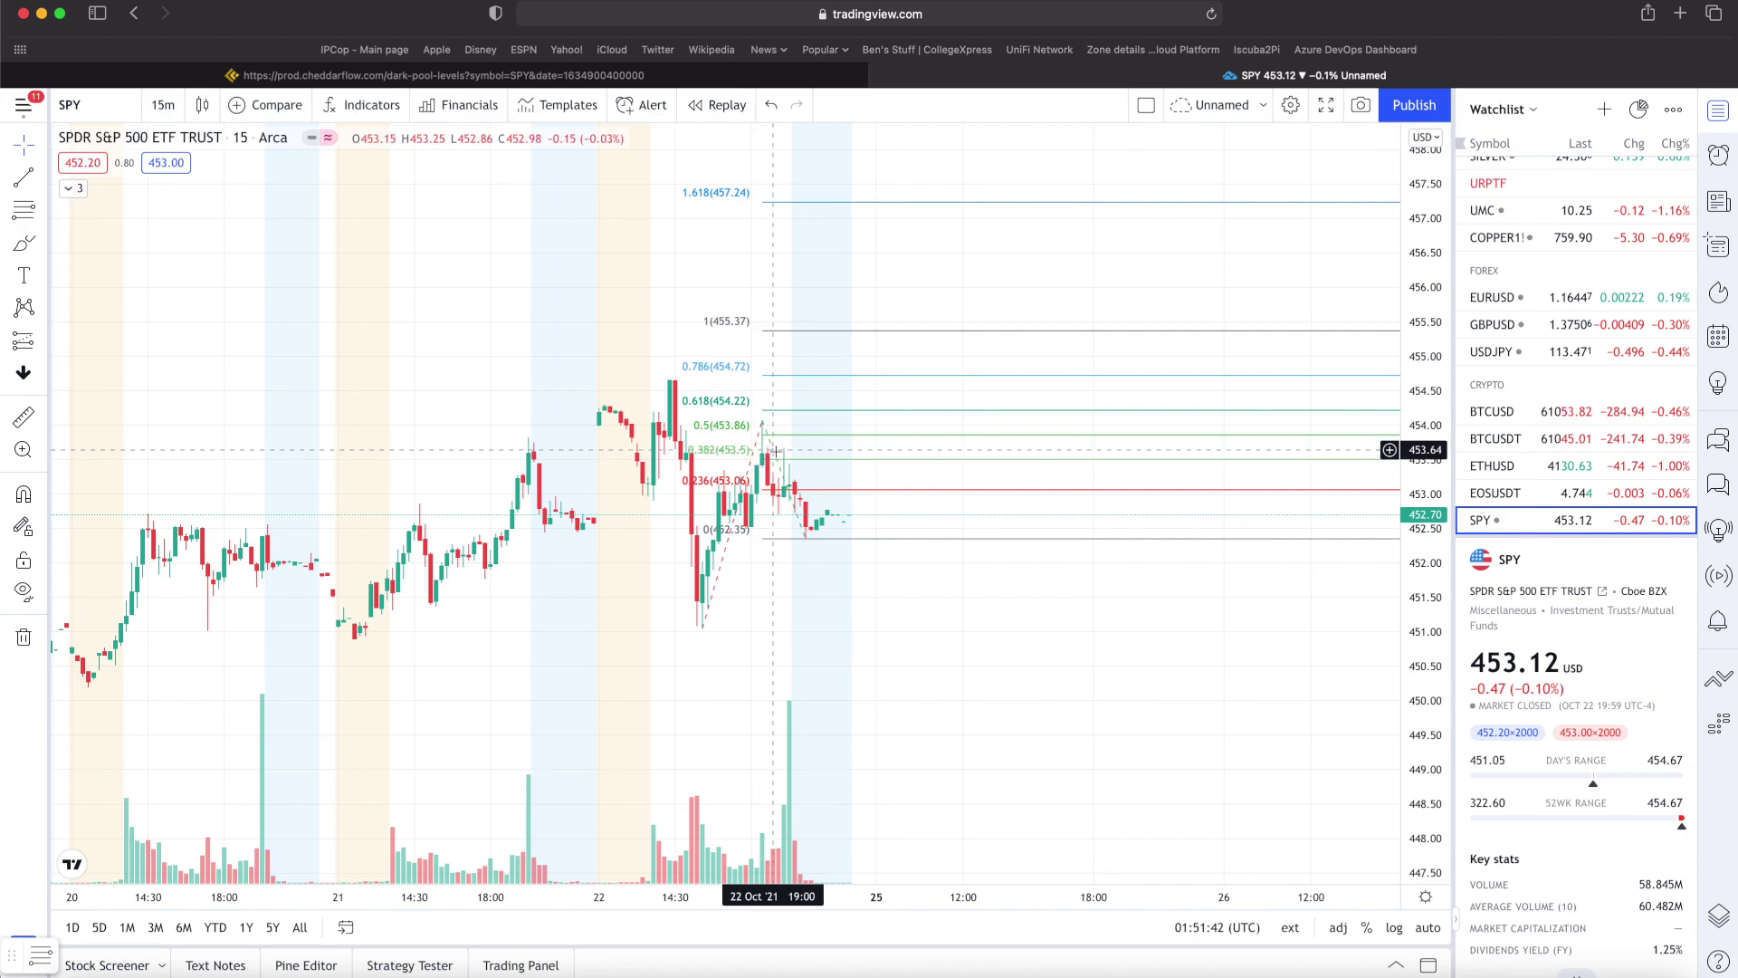
{"action": "left_click", "coordinate": [568, 76]}
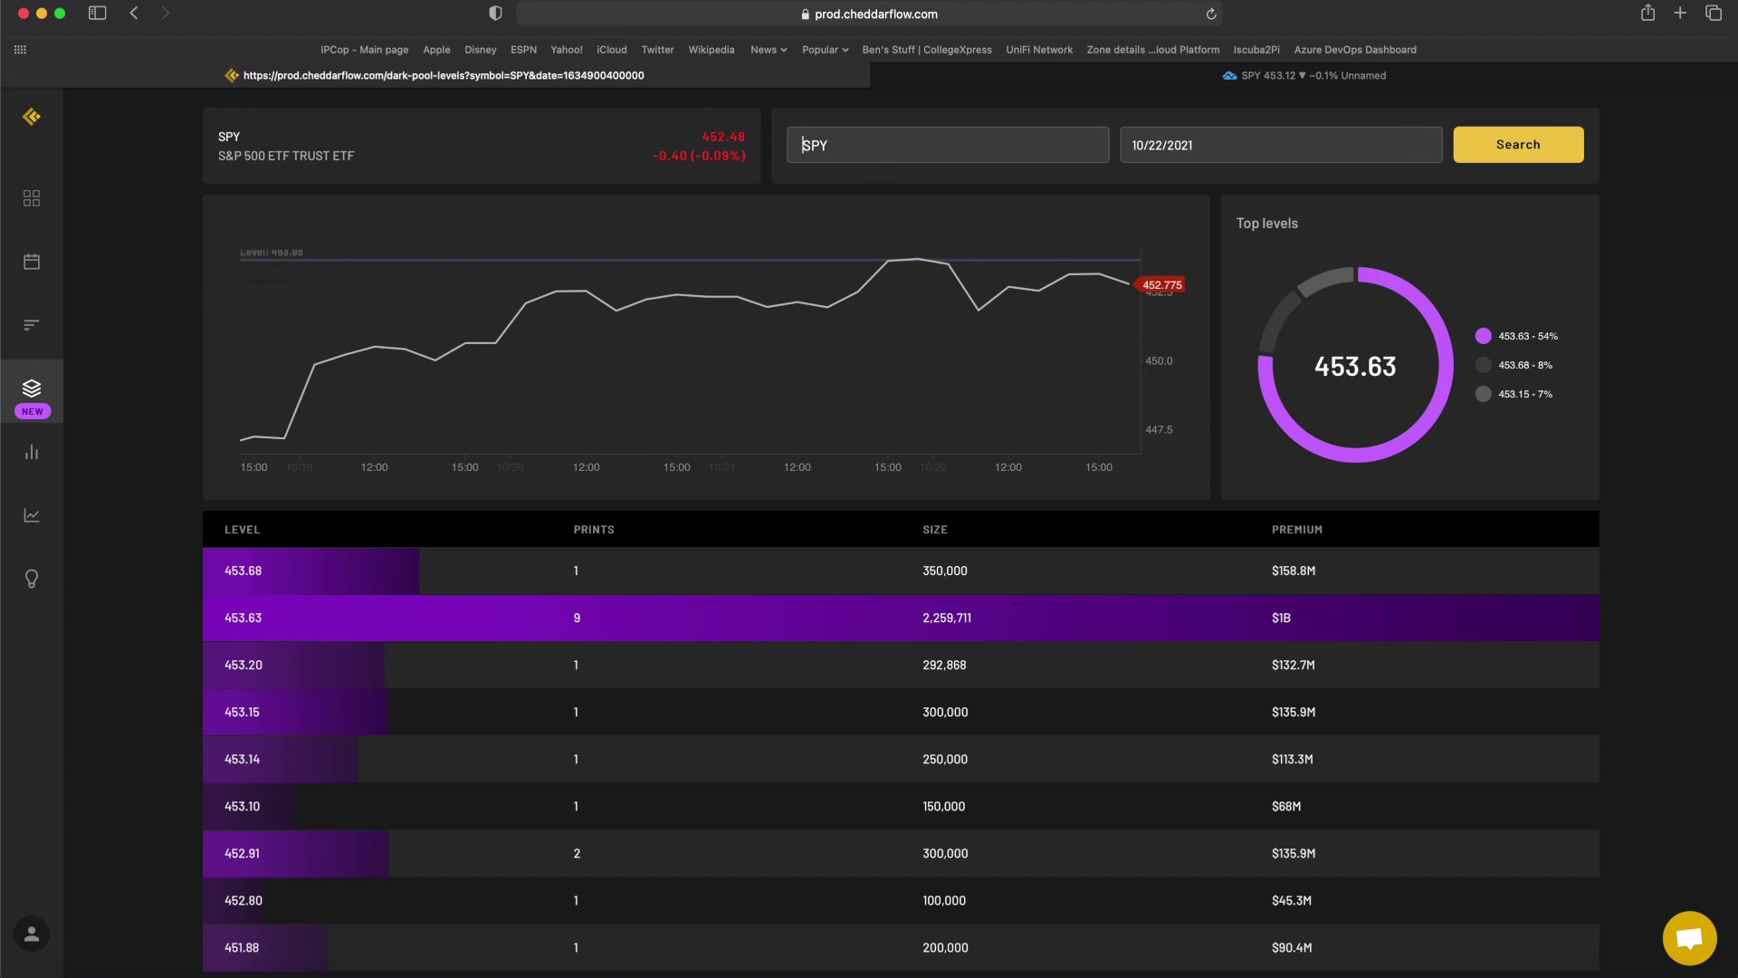
- Load AAPL's 10/22/2021 dark pool levels, led by 149.24 at 40%, and zoom the chart
{"action": "key", "text": "BackSpace"}
{"action": "key", "text": "BackSpace"}
{"action": "key", "text": "BackSpace"}
{"action": "type", "text": "AAPL"}
{"action": "key", "text": "Return"}
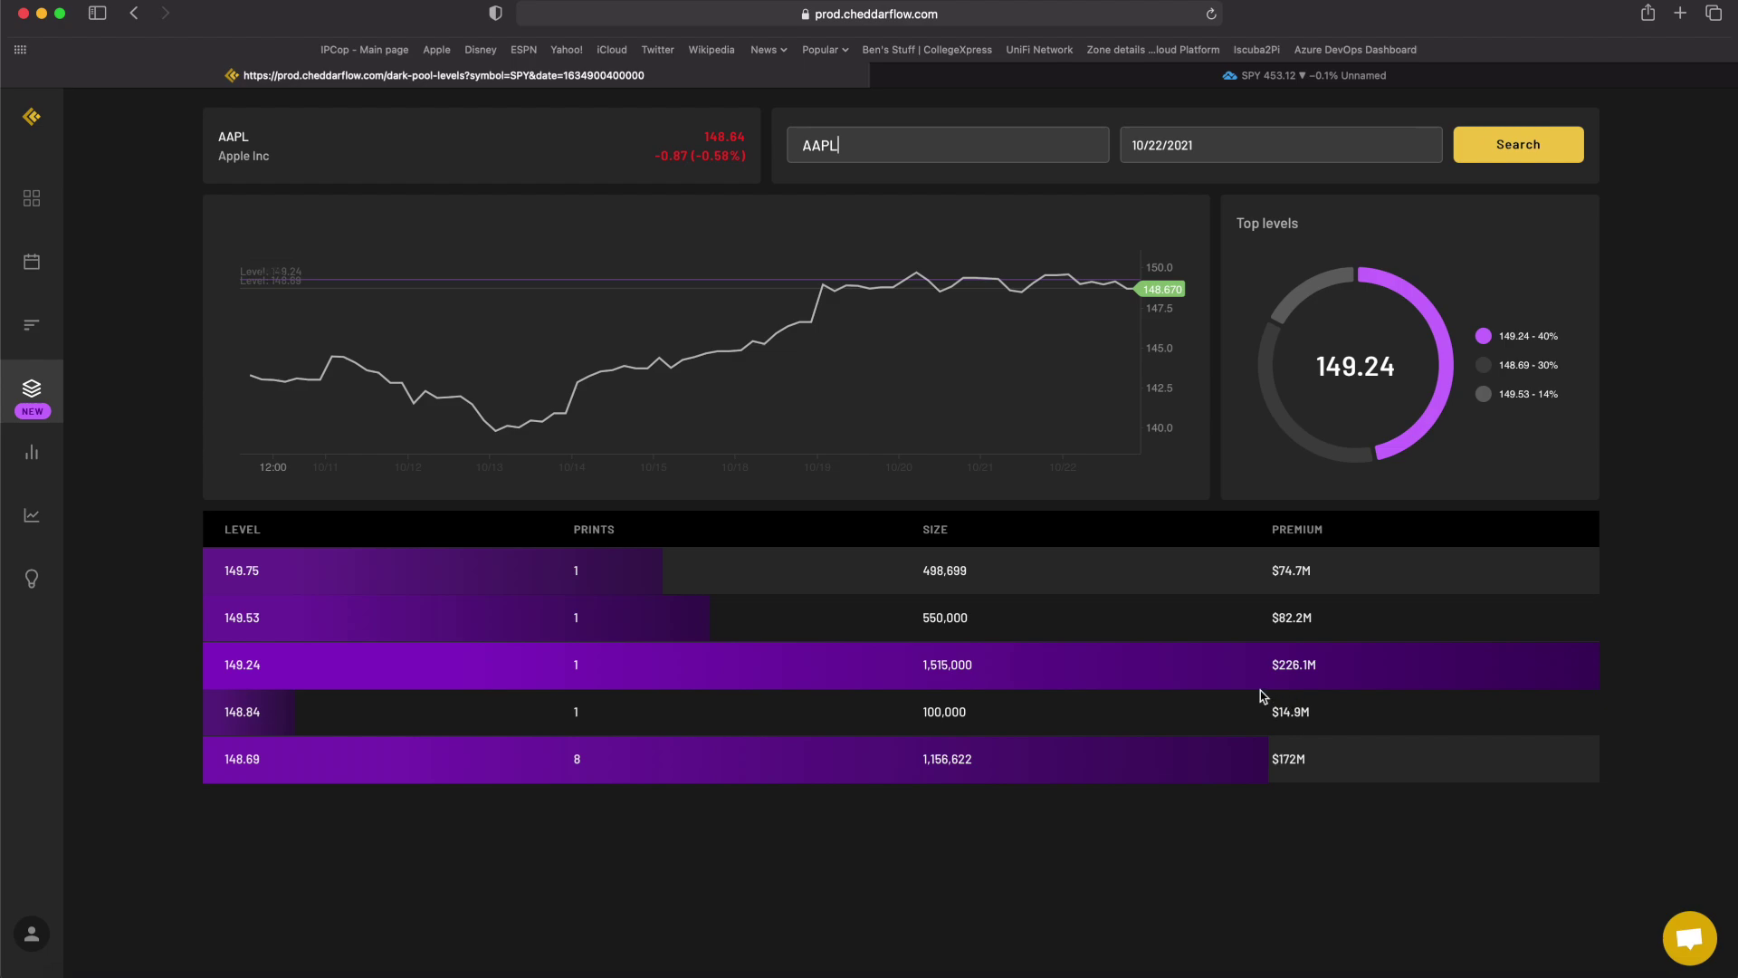
{"action": "scroll", "coordinate": [1027, 304], "scroll_direction": "right", "scroll_amount": 3}
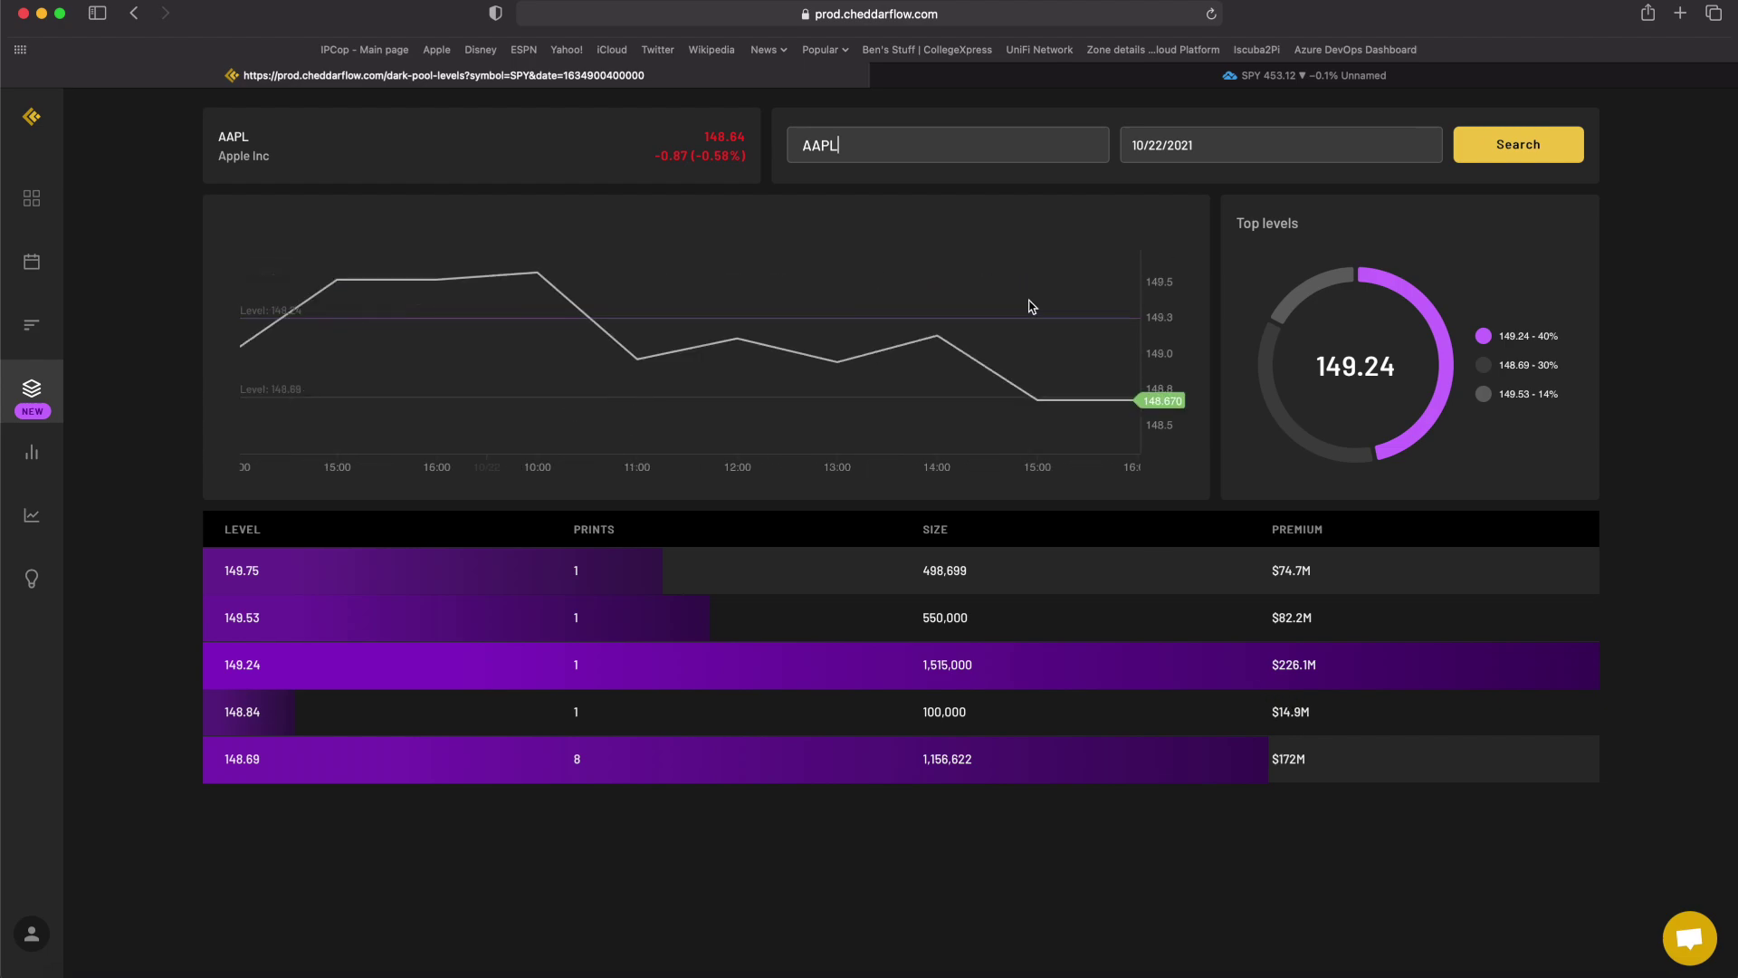
{"action": "scroll", "coordinate": [1025, 306], "scroll_direction": "up", "scroll_amount": 5}
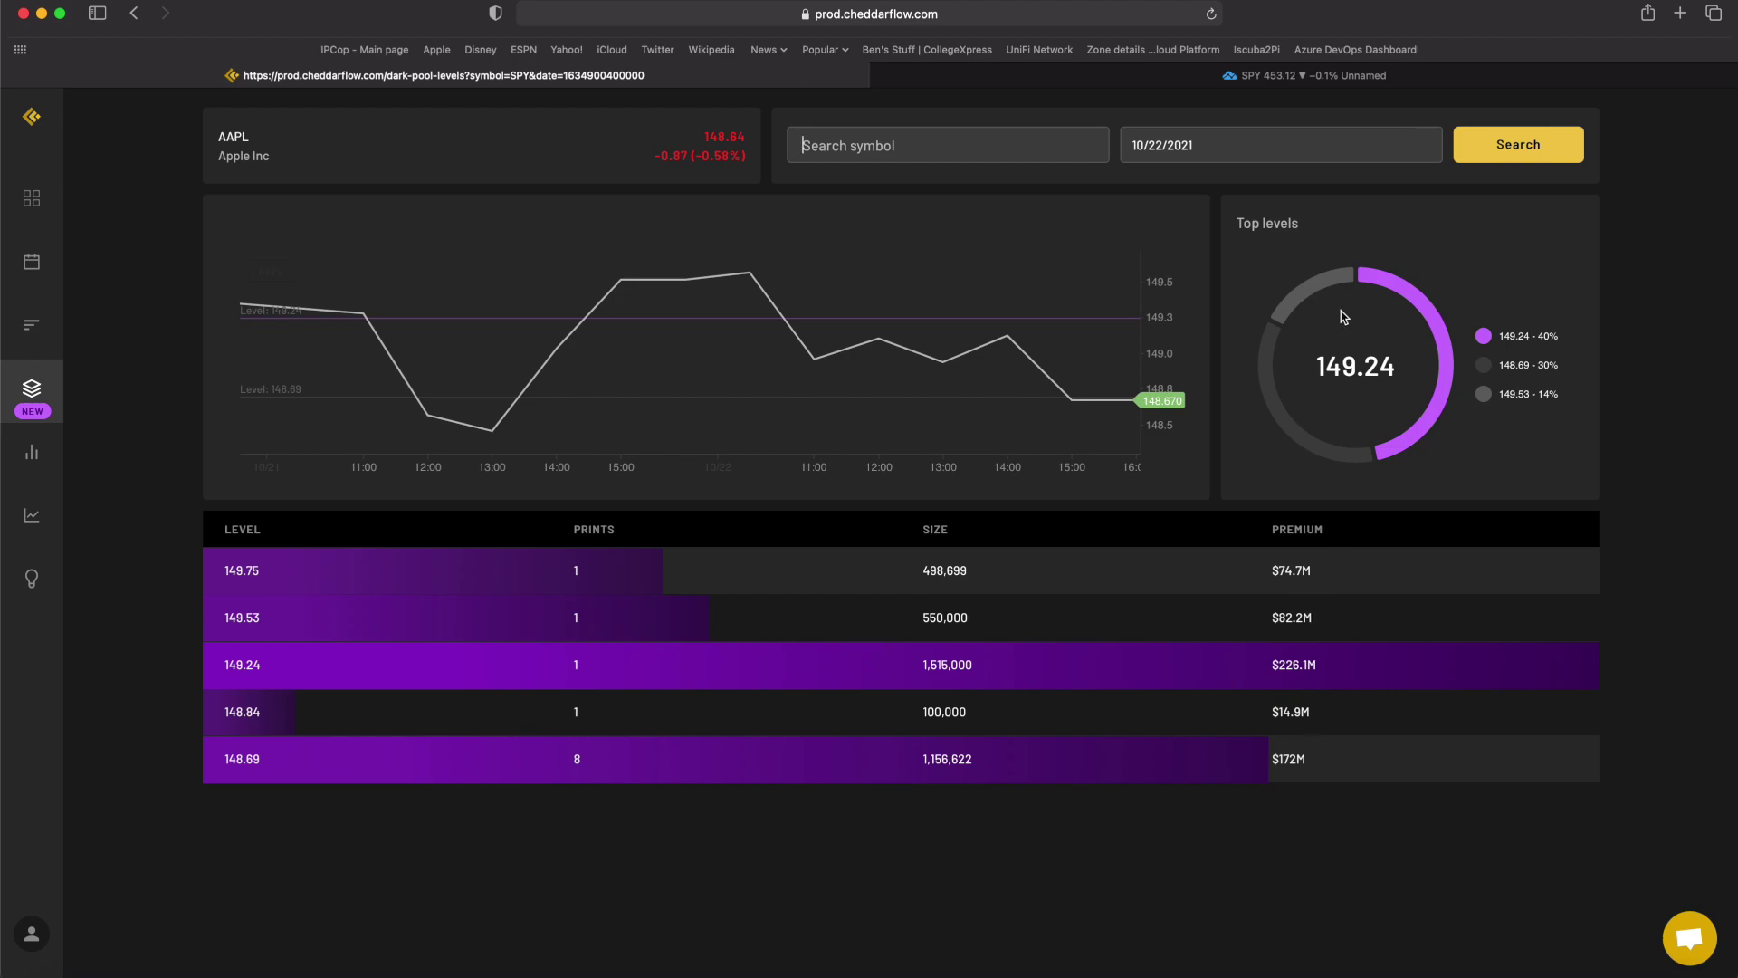
{"action": "mouse_move", "coordinate": [1409, 463]}
{"action": "mouse_move", "coordinate": [1400, 289]}
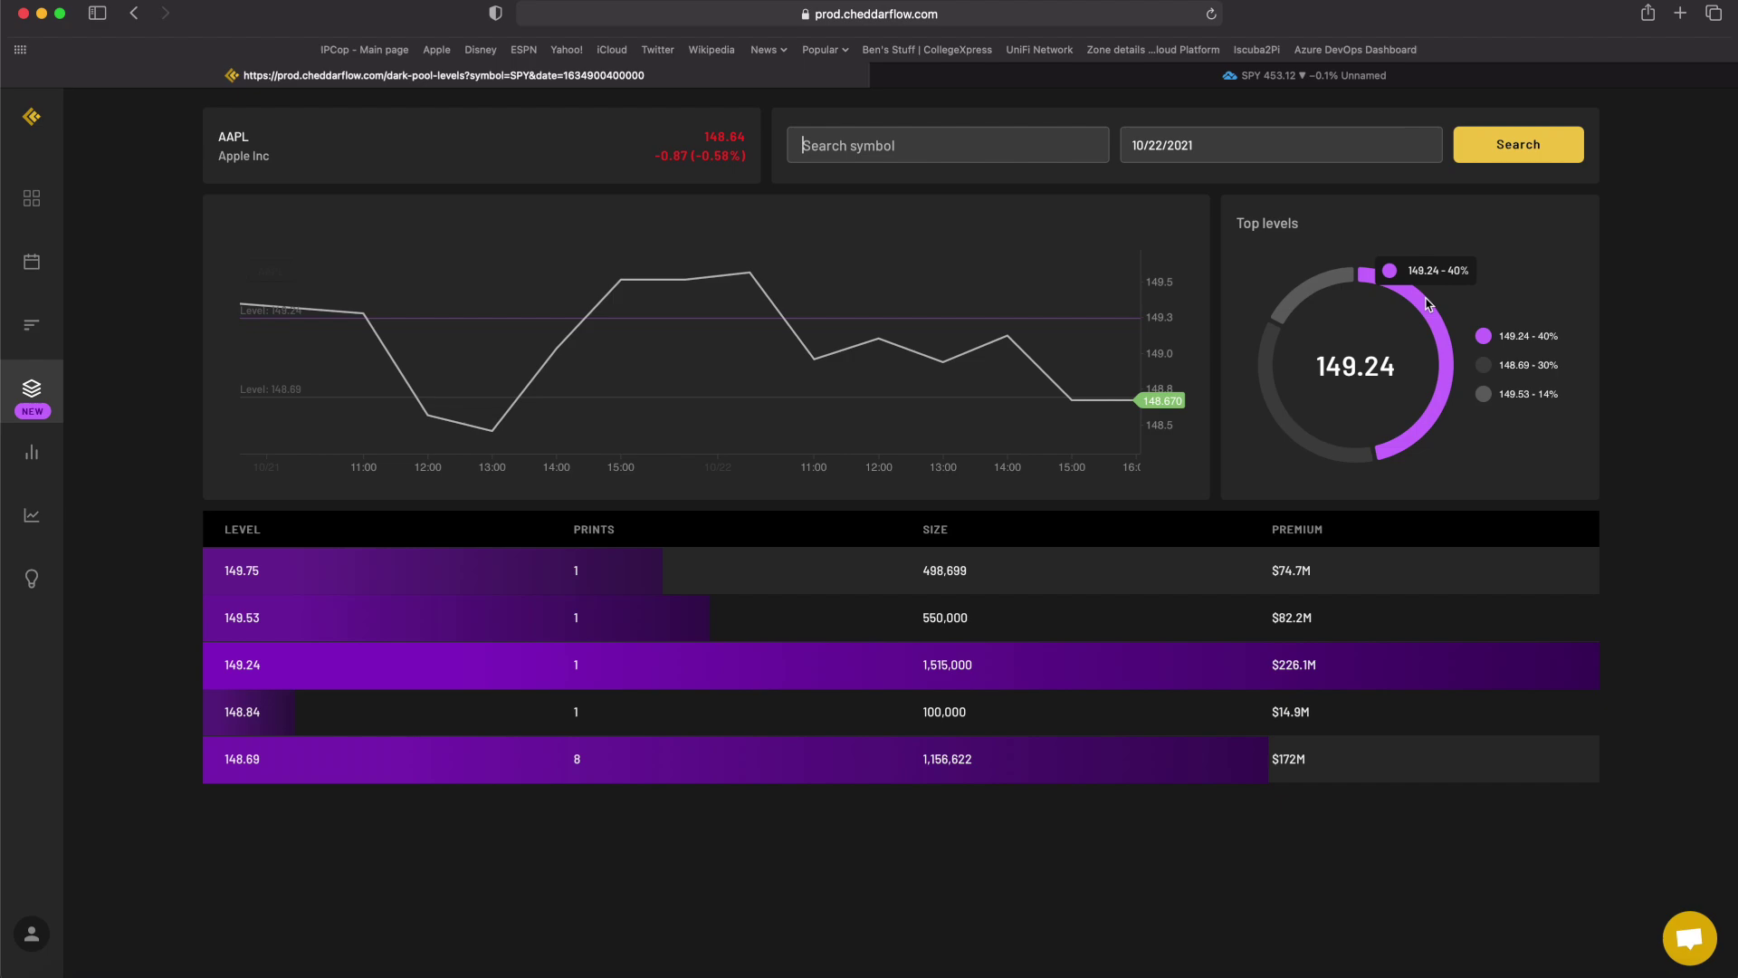
{"action": "mouse_move", "coordinate": [1317, 290]}
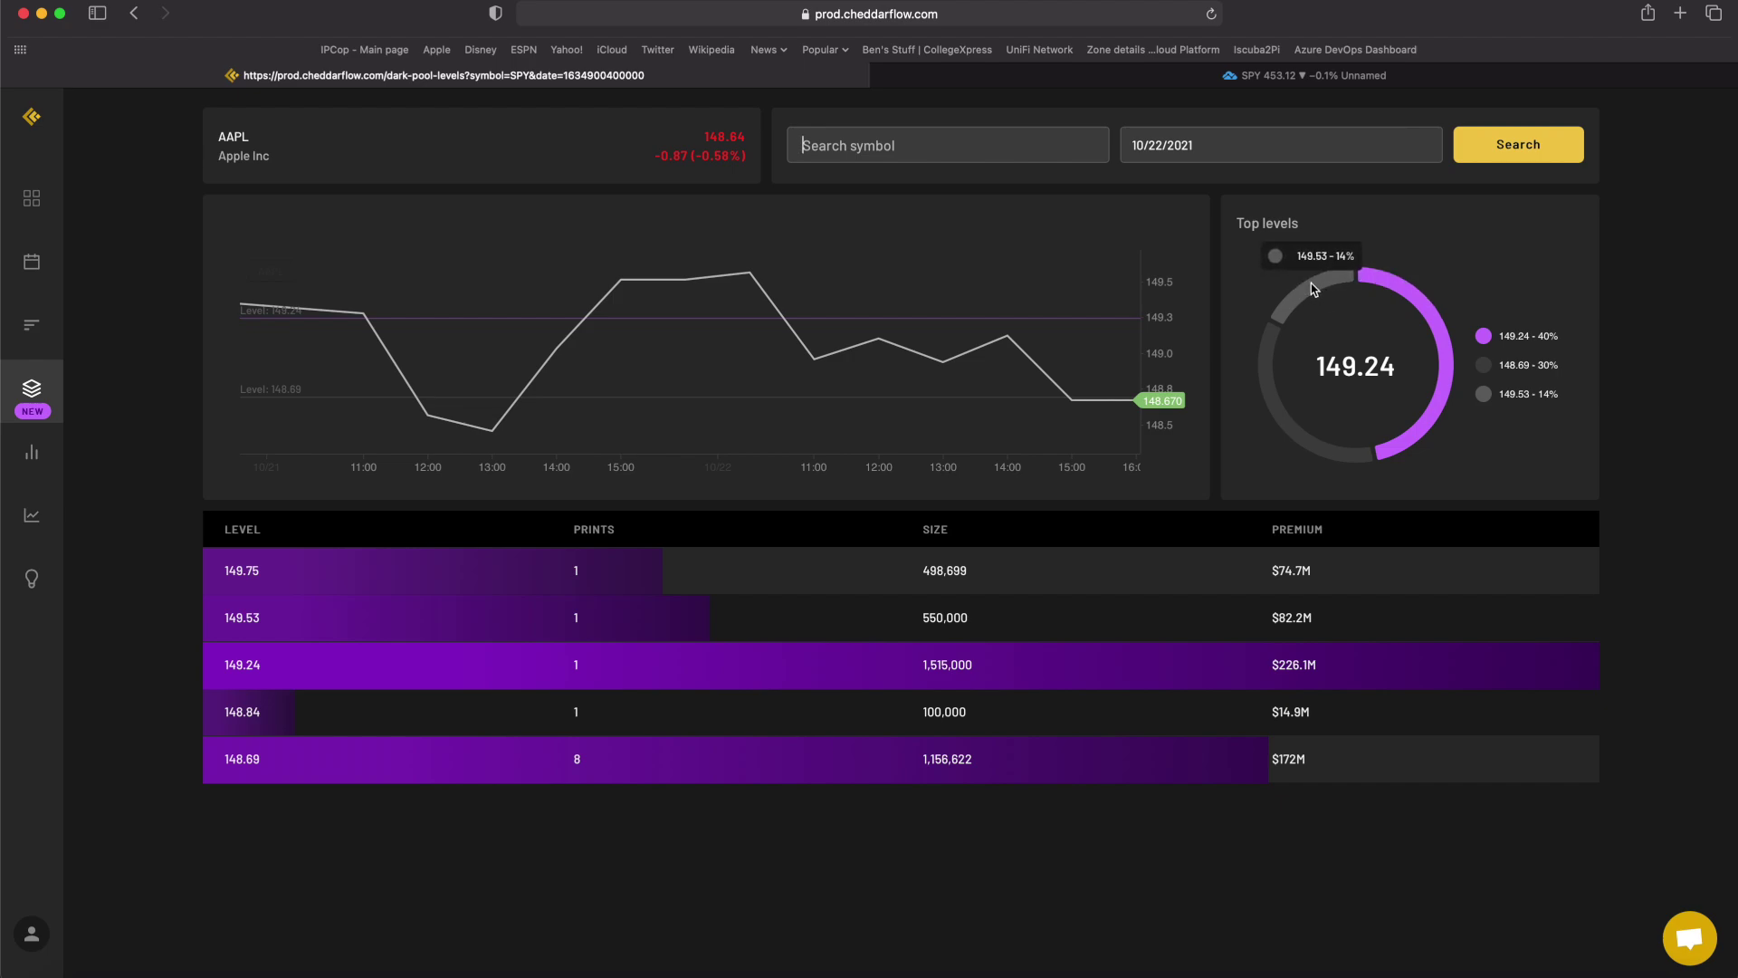
{"action": "mouse_move", "coordinate": [1265, 388]}
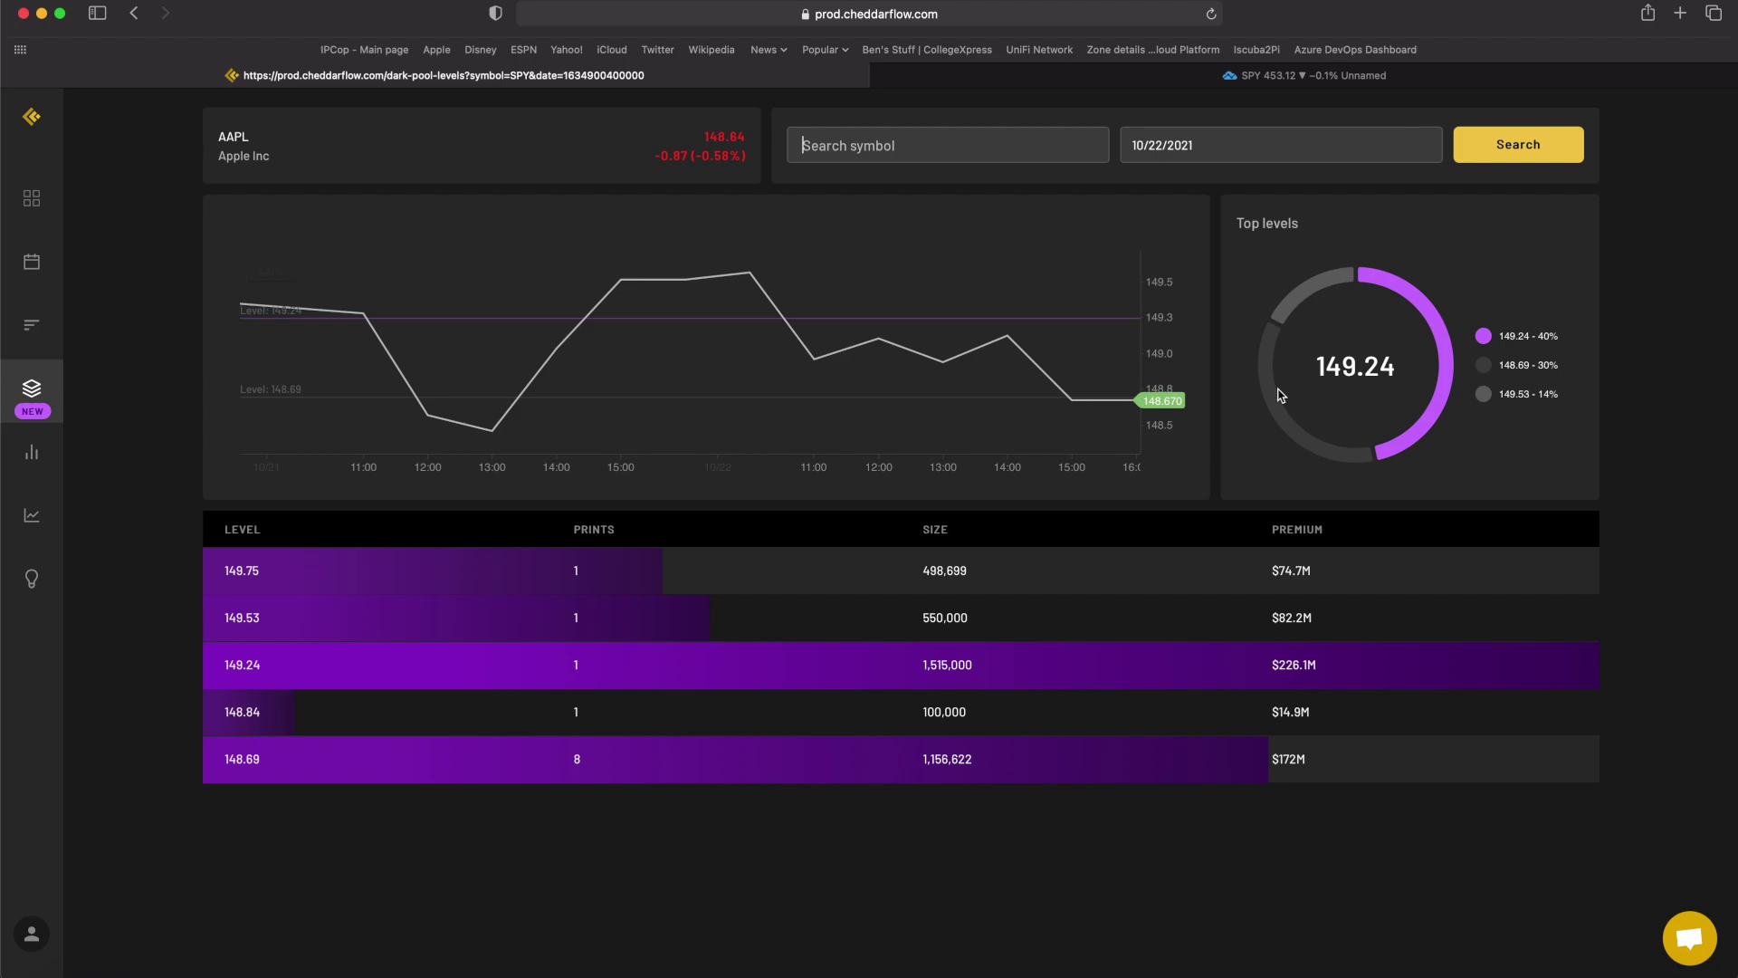
{"action": "left_click", "coordinate": [1228, 81]}
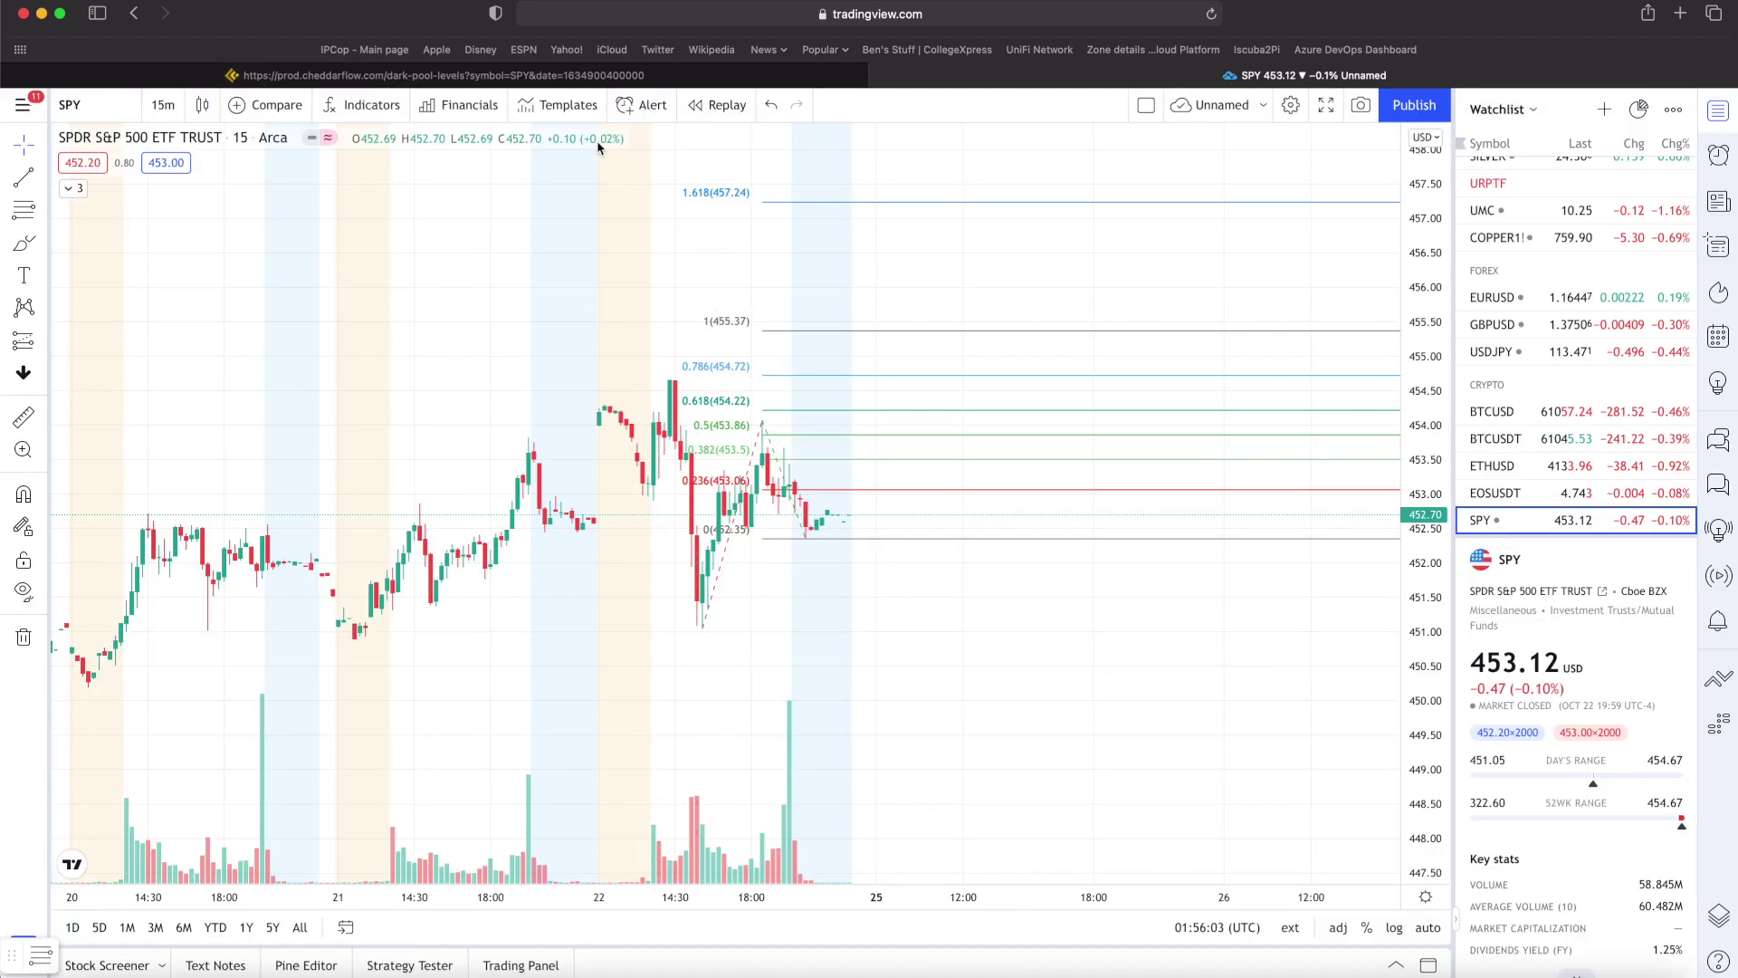
{"action": "left_click", "coordinate": [702, 78]}
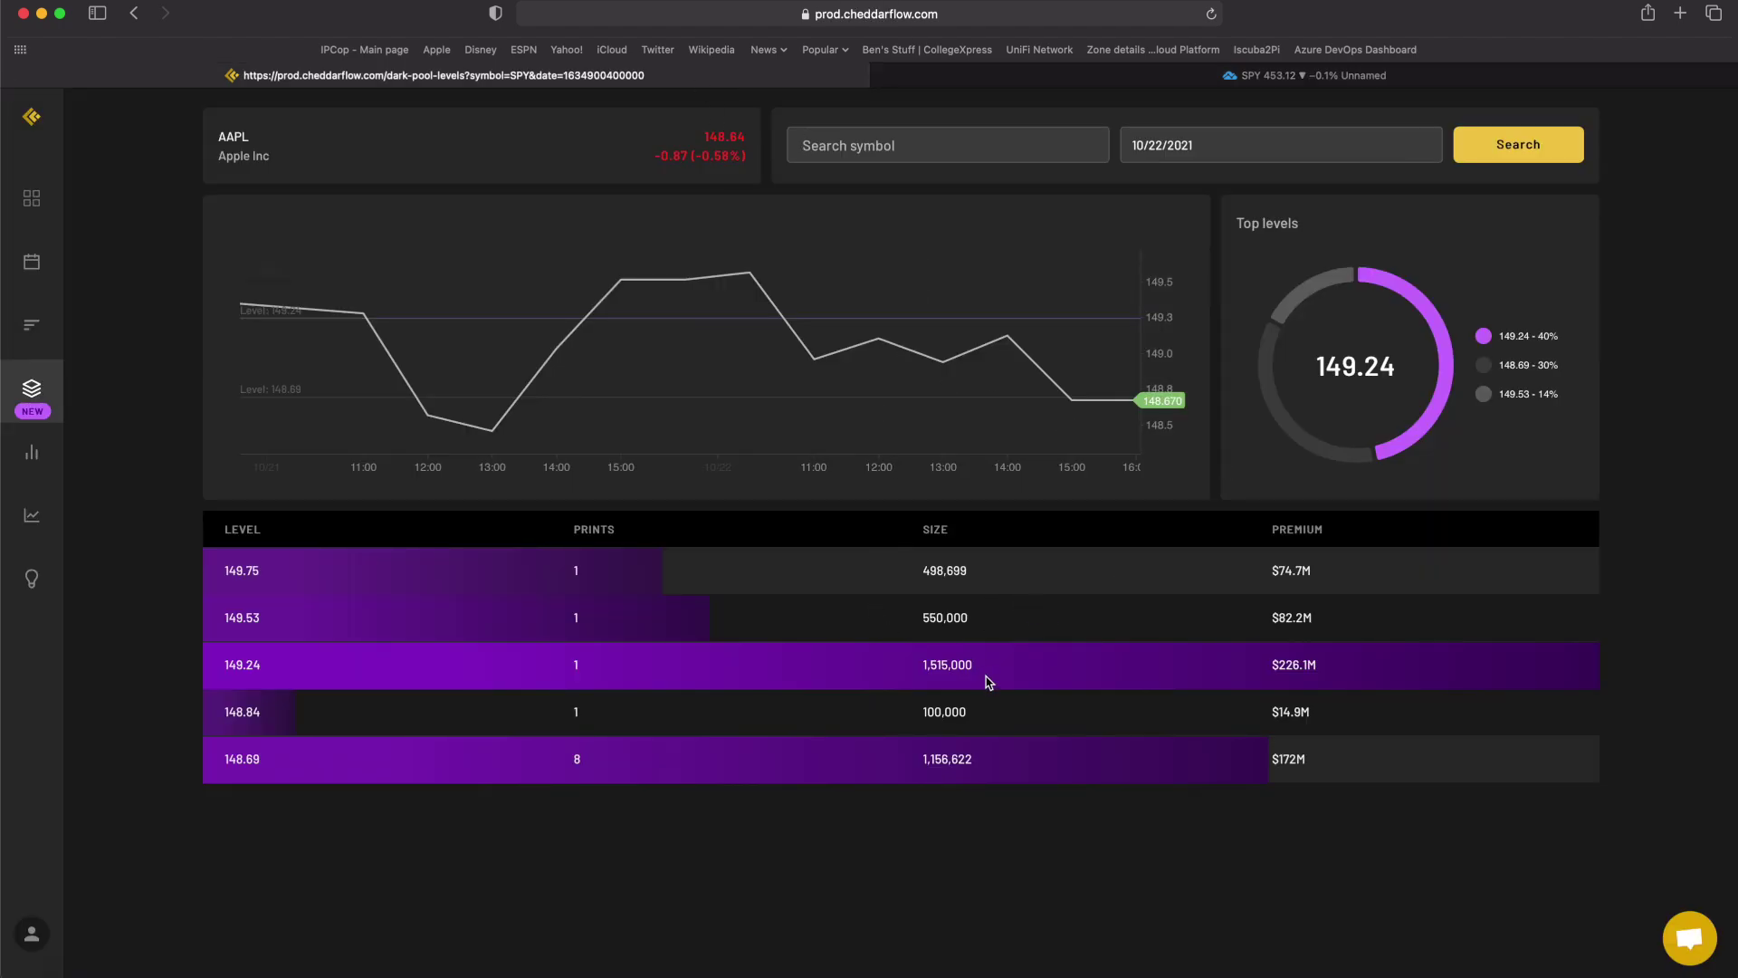
- Show AAPL's options order flow and review its Bullish sentiment and 0.816 put-to-call ratio
{"action": "mouse_move", "coordinate": [1367, 280]}
{"action": "left_click", "coordinate": [63, 212]}
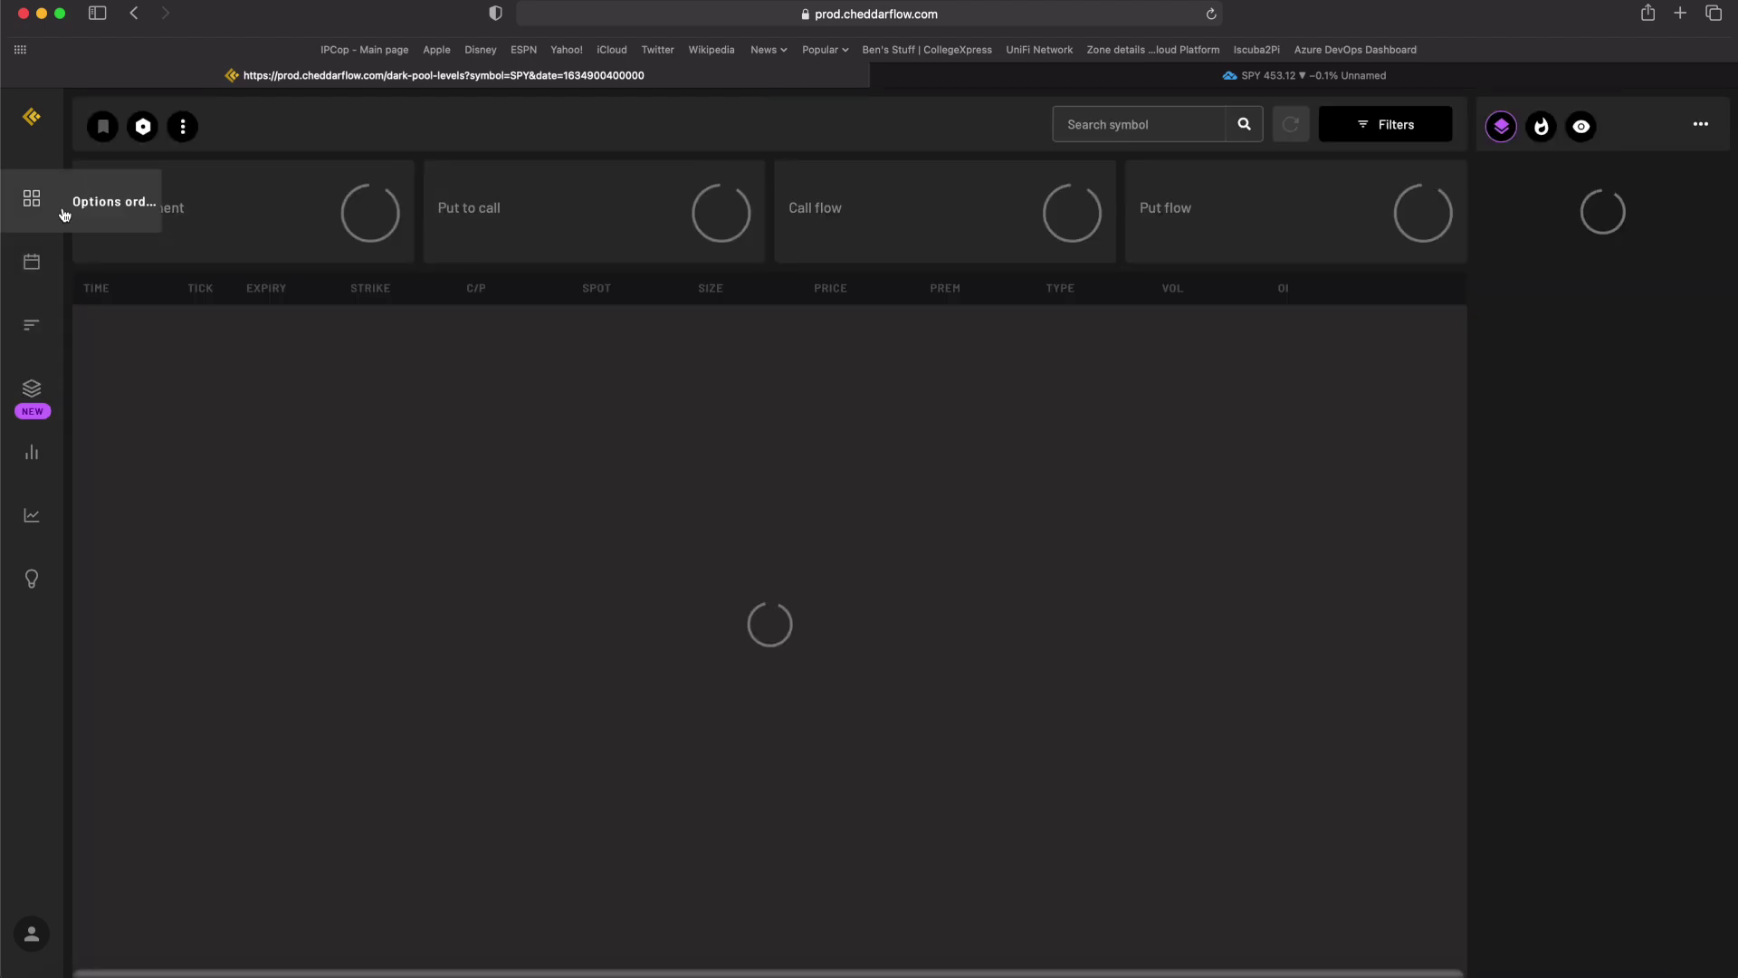
{"action": "left_click", "coordinate": [1113, 127]}
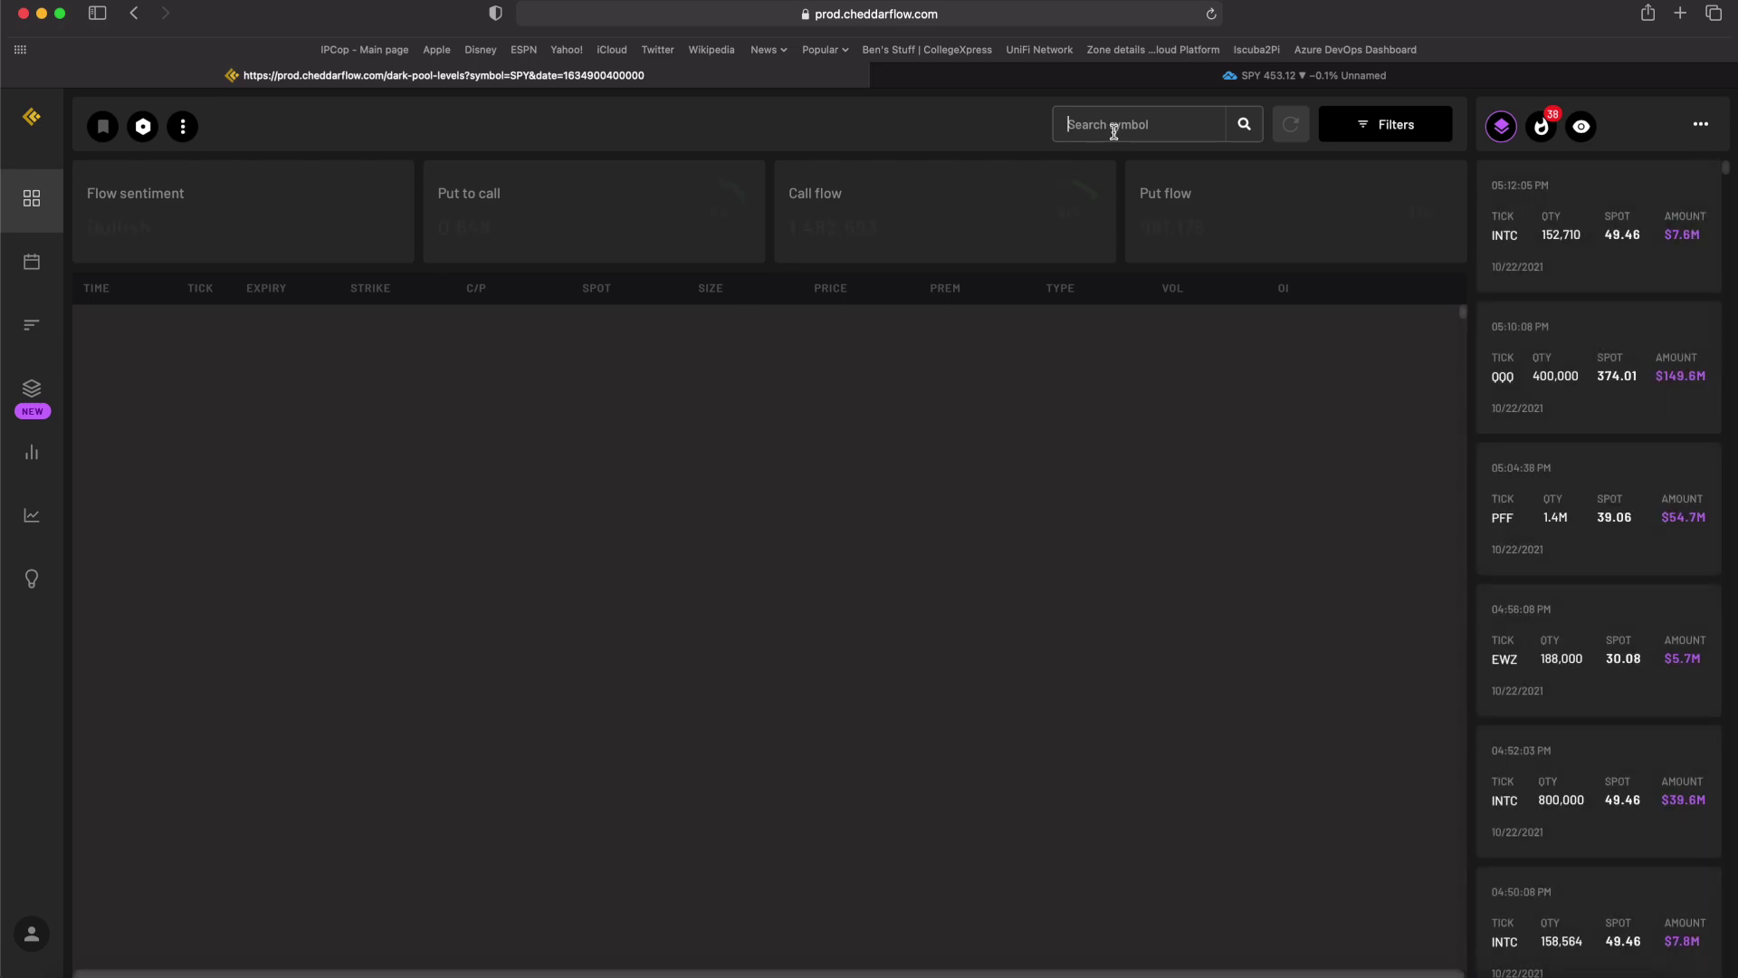
{"action": "type", "text": "AAPL"}
{"action": "key", "text": "Return"}
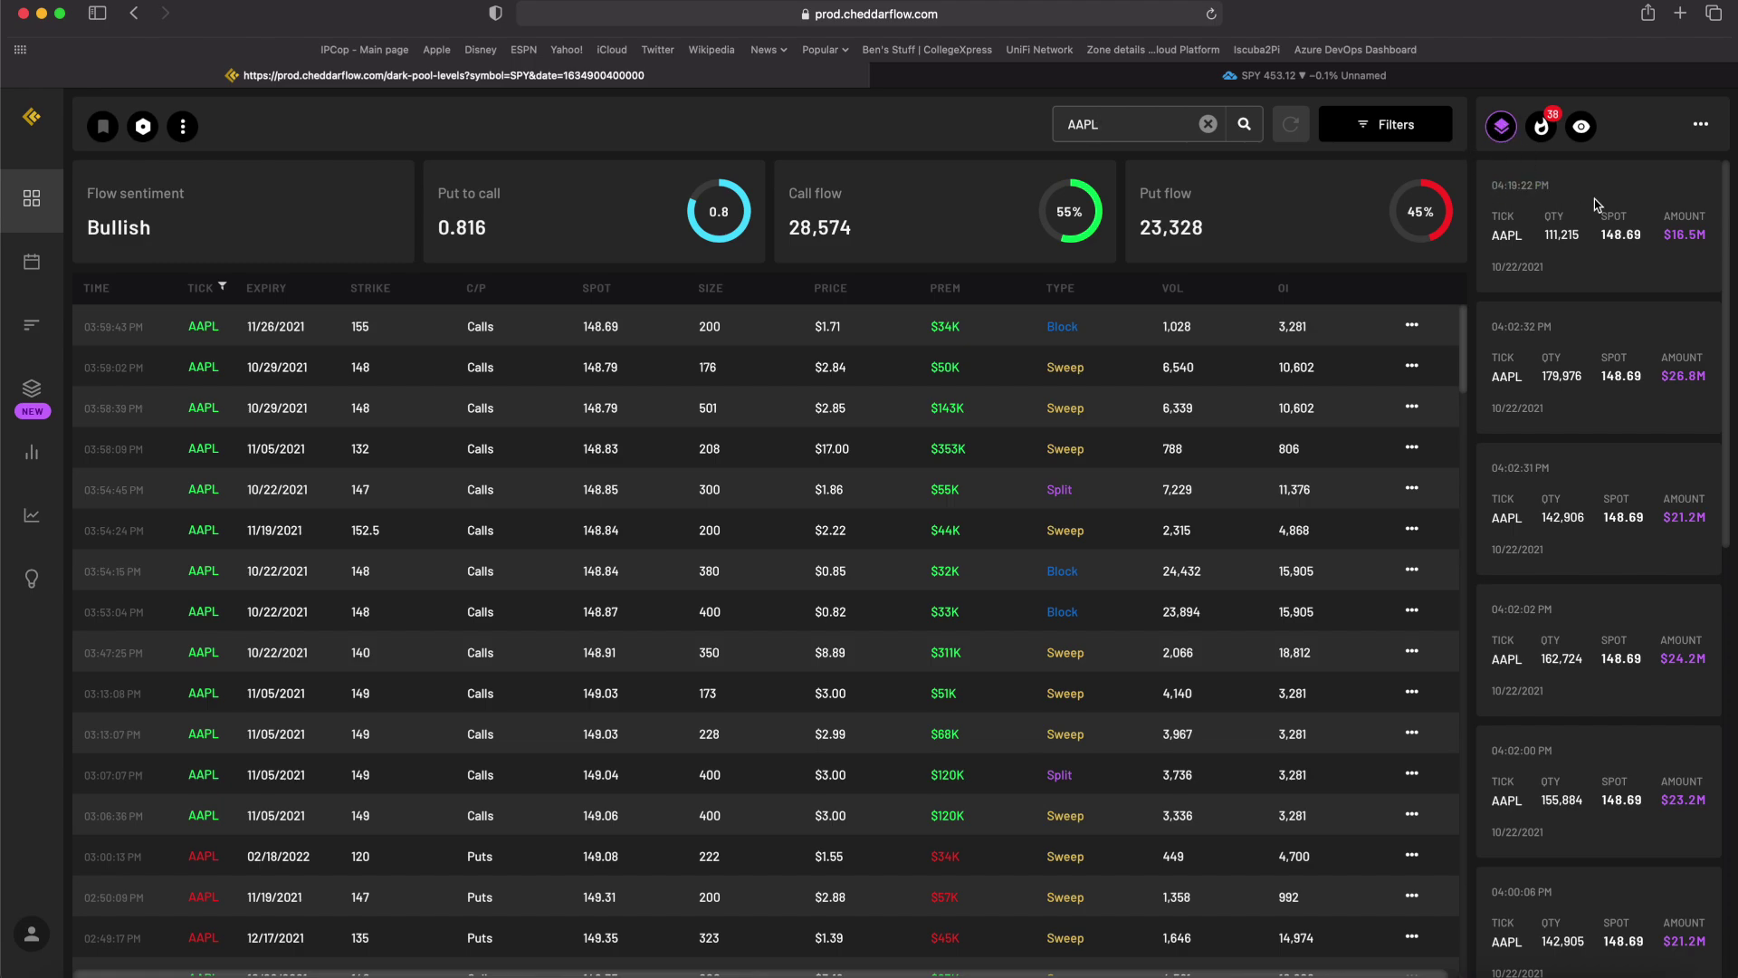
{"action": "scroll", "coordinate": [1647, 428], "scroll_direction": "down", "scroll_amount": 4}
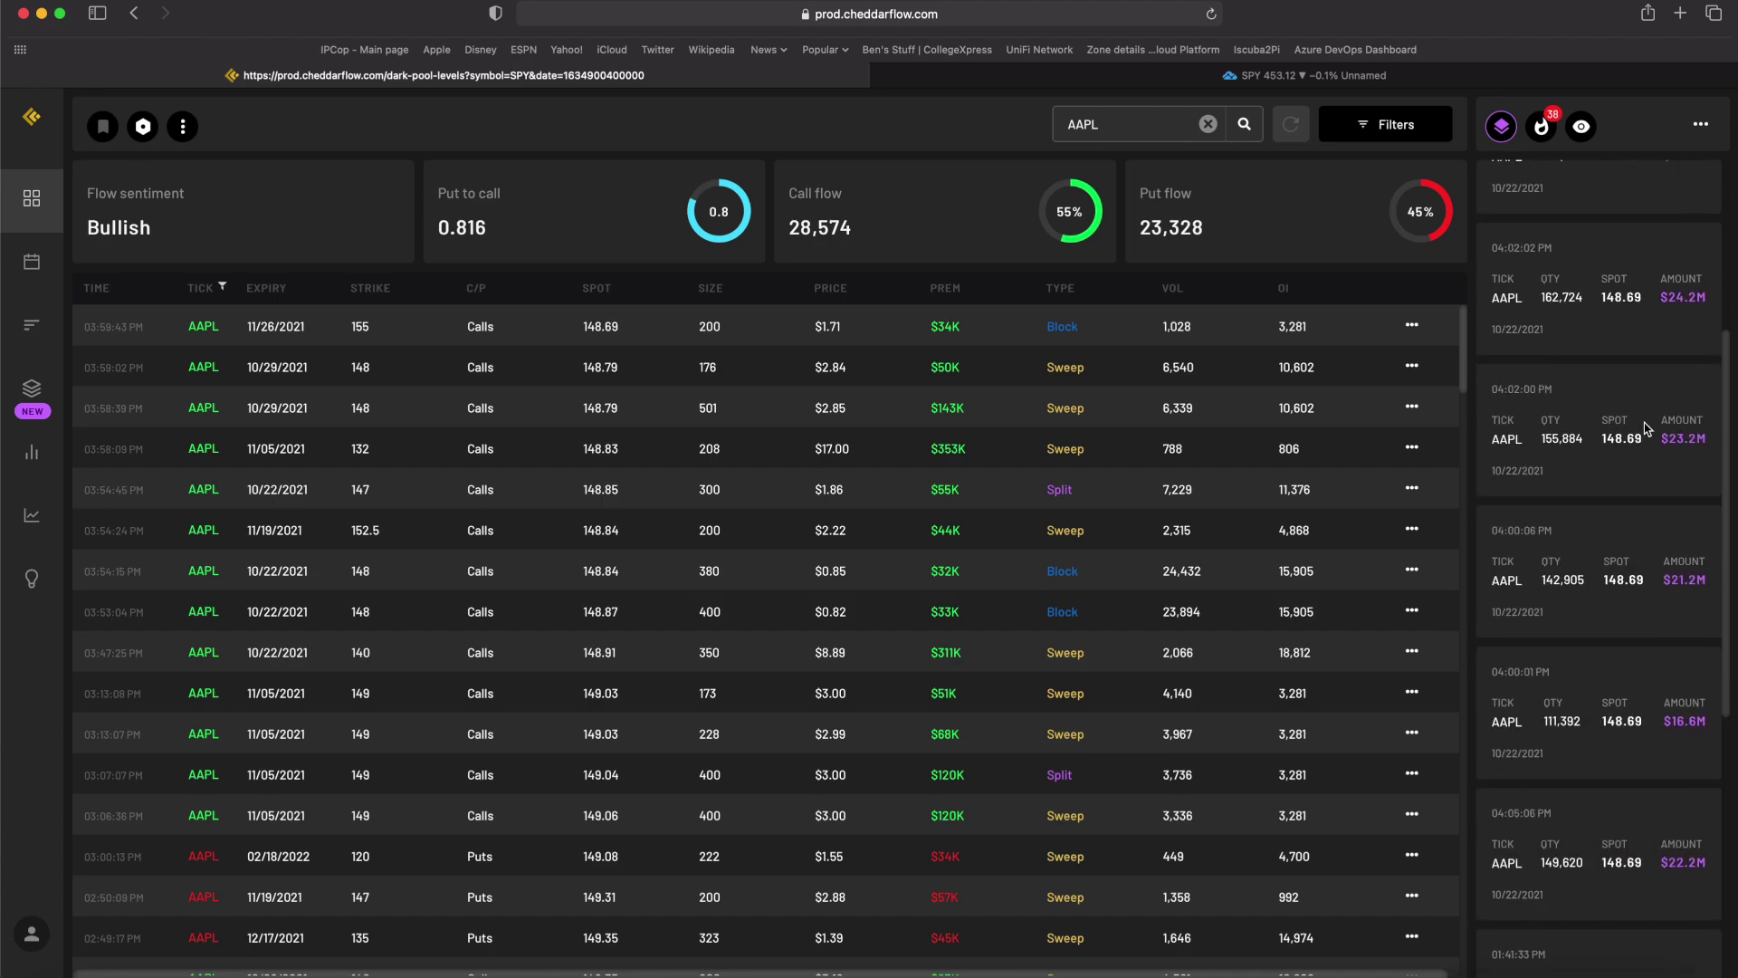
{"action": "scroll", "coordinate": [1647, 428], "scroll_direction": "down", "scroll_amount": 6}
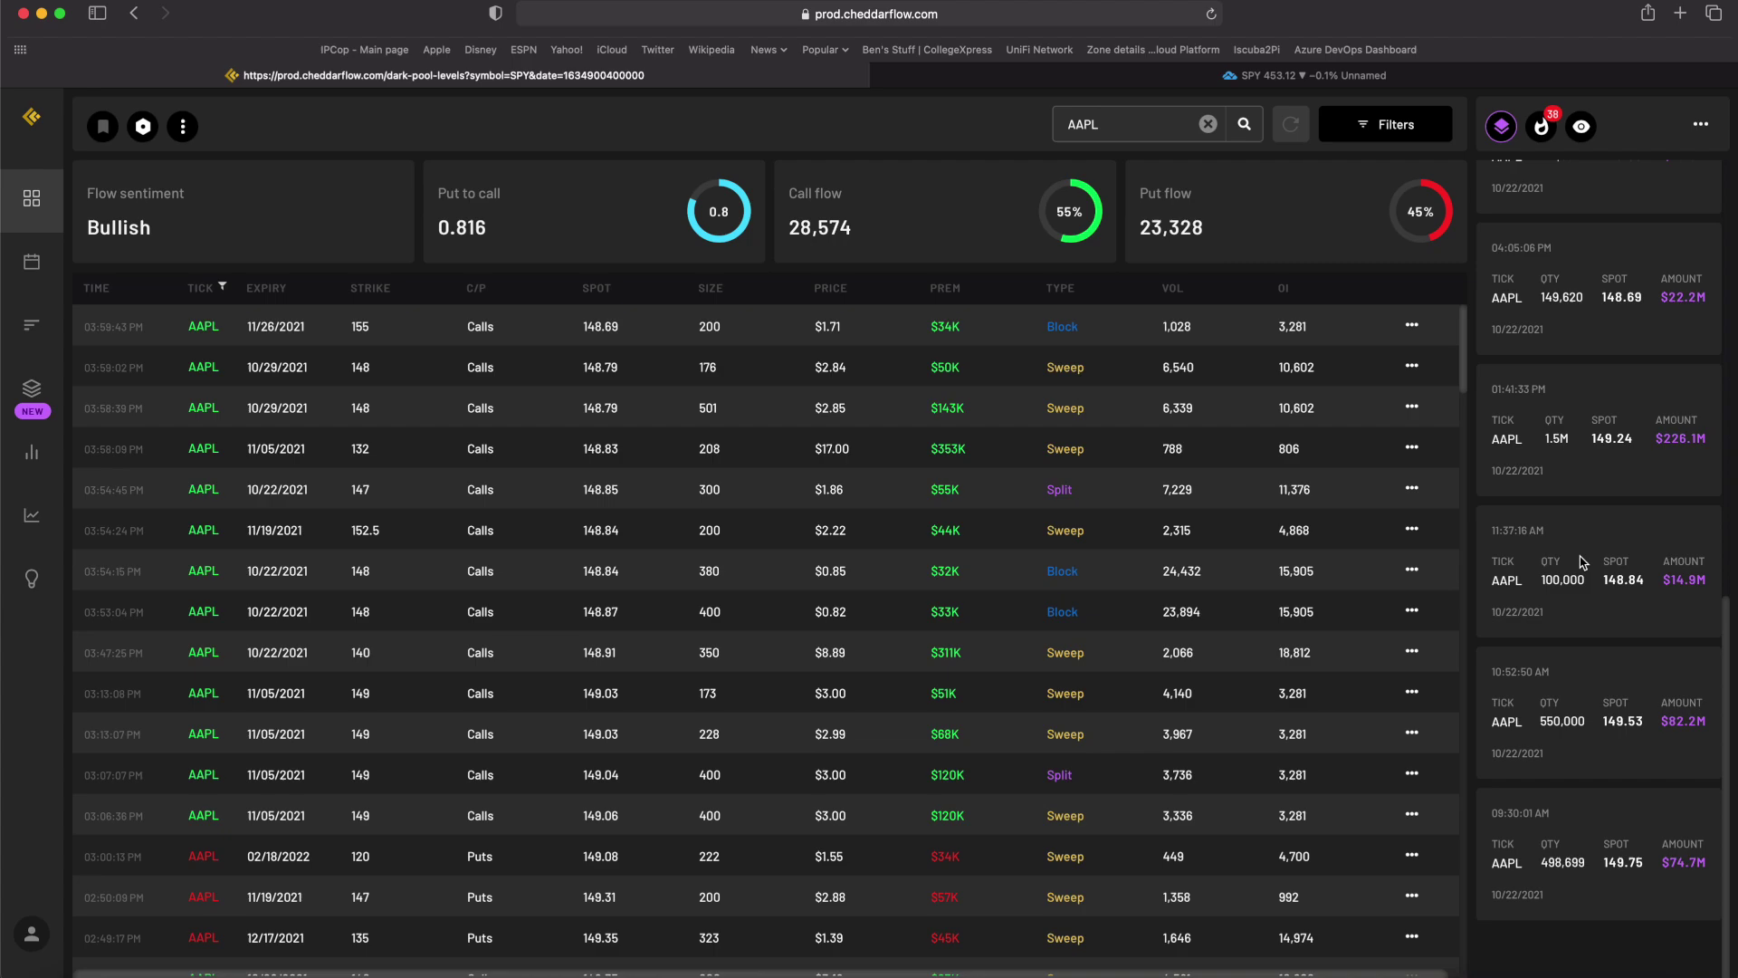
{"action": "scroll", "coordinate": [1615, 579], "scroll_direction": "up", "scroll_amount": 4}
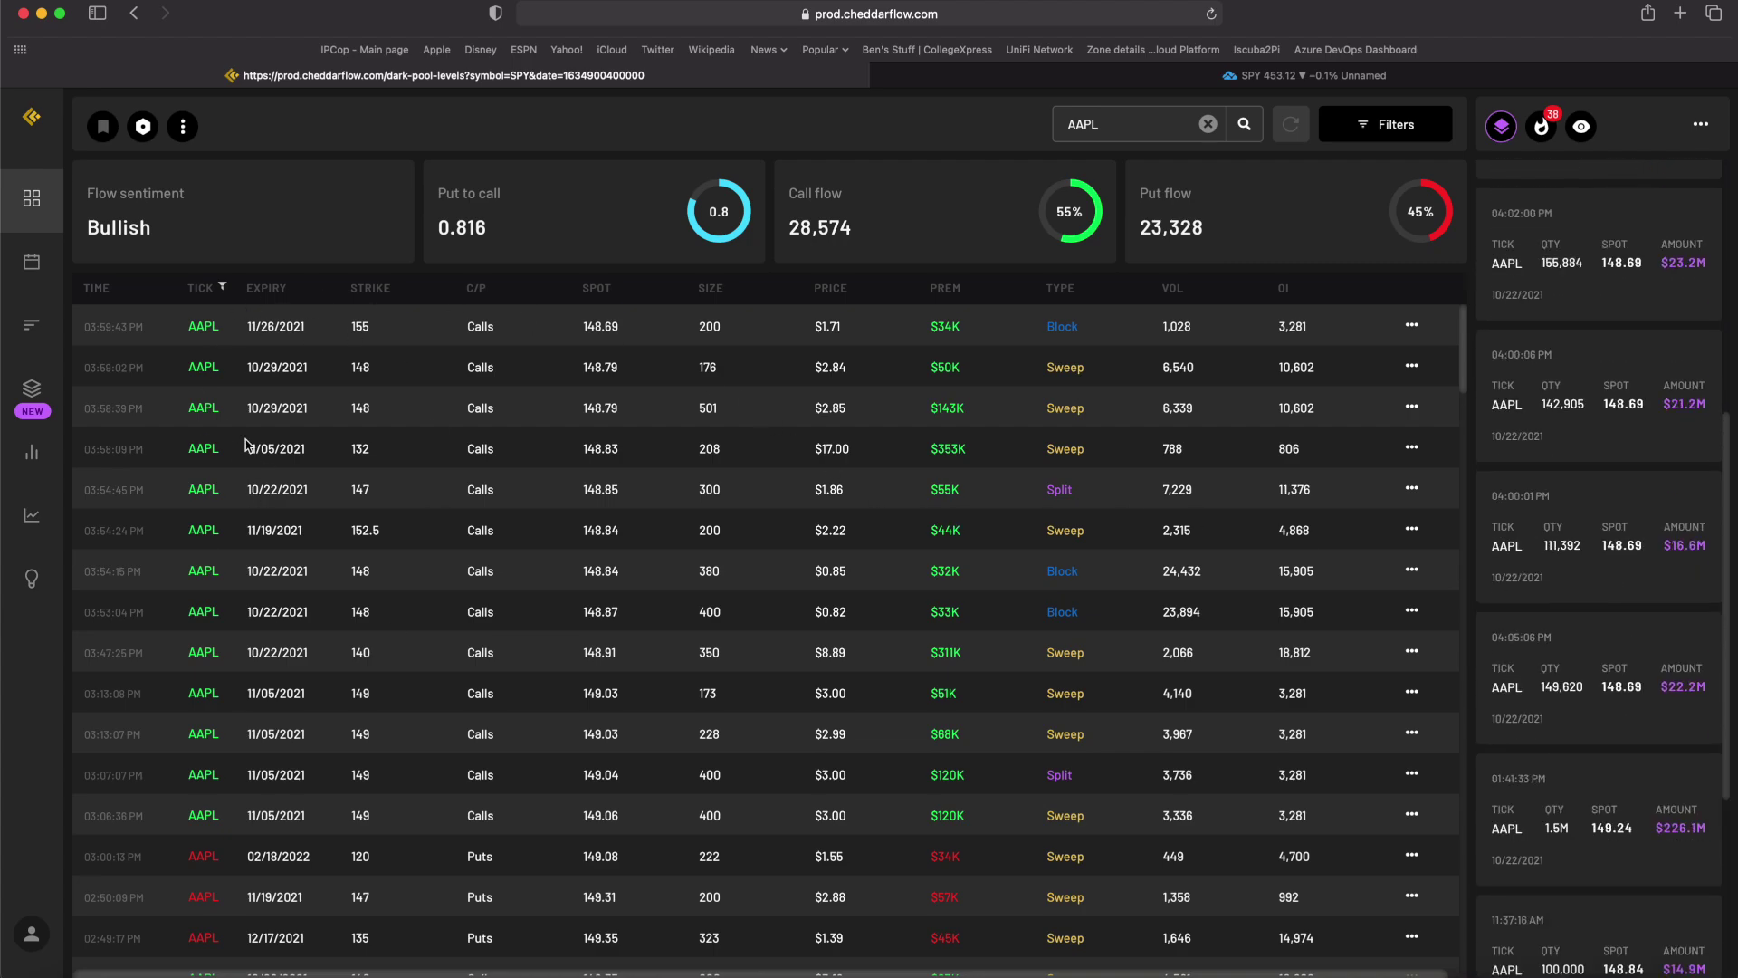
{"action": "scroll", "coordinate": [914, 633], "scroll_direction": "down", "scroll_amount": 3}
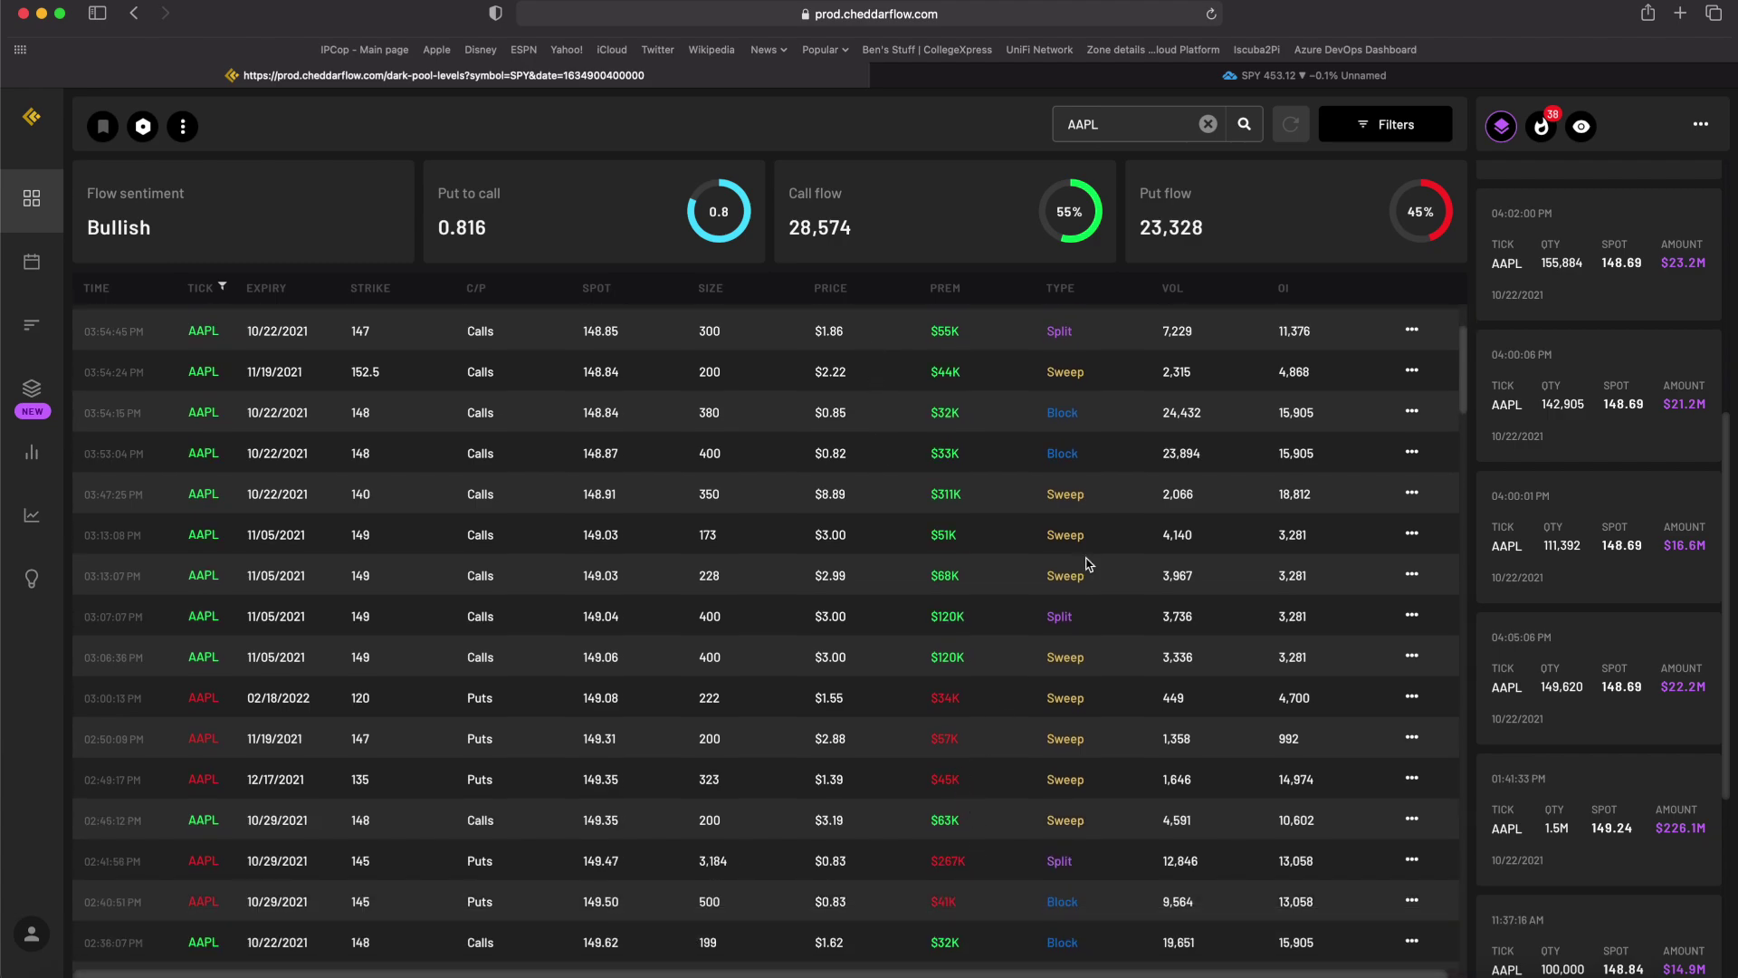
{"action": "scroll", "coordinate": [1082, 557], "scroll_direction": "up", "scroll_amount": 2}
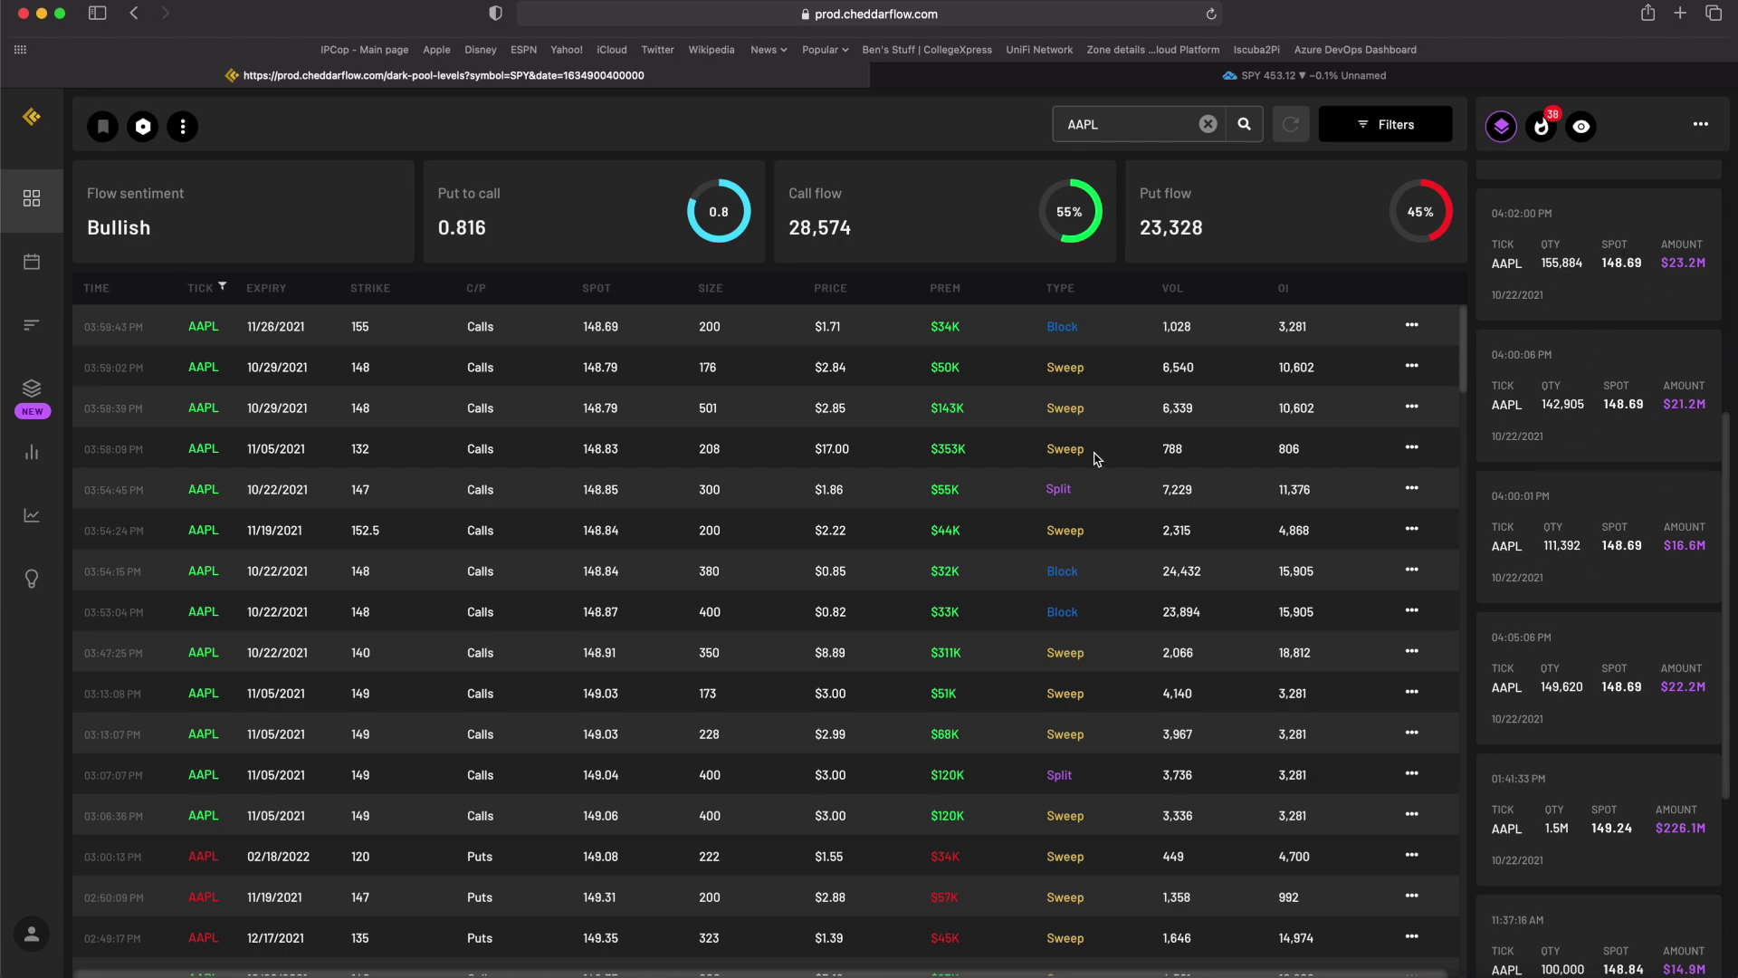
- Reopen SPY's 10/22/2021 dark pool levels, topped by 453.63 at 54%, and zoom the chart
{"action": "left_click", "coordinate": [1009, 77]}
{"action": "left_click", "coordinate": [705, 80]}
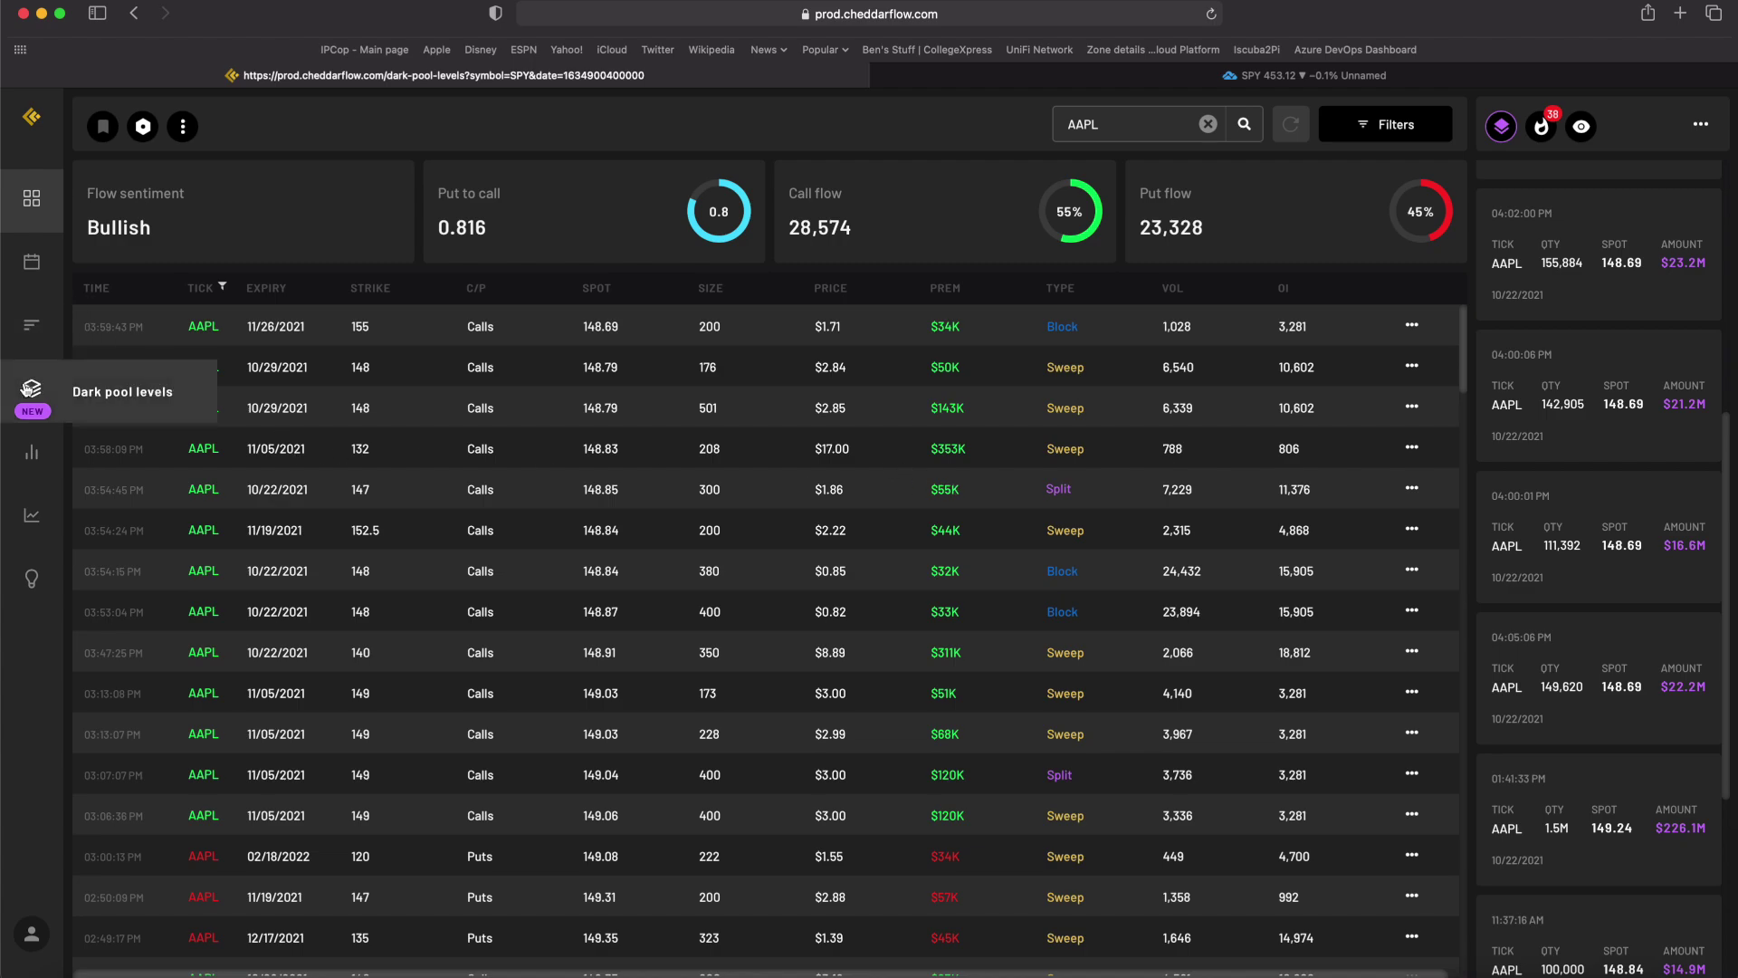
{"action": "left_click", "coordinate": [27, 389]}
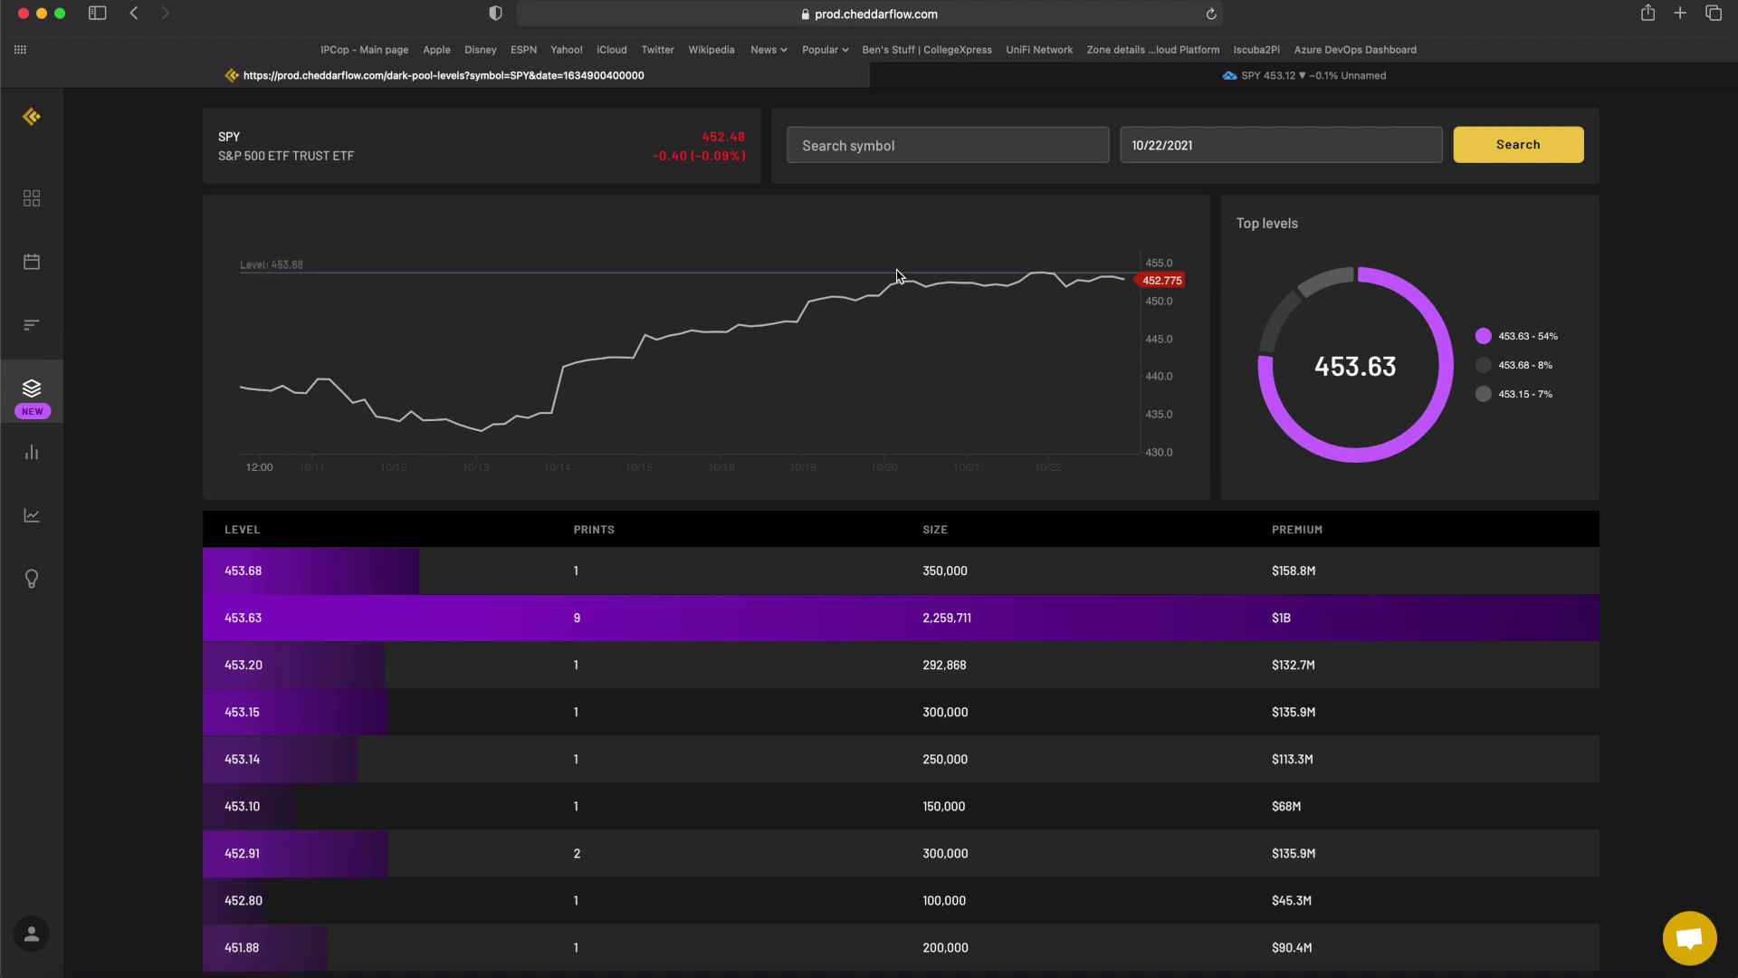
{"action": "scroll", "coordinate": [946, 367], "scroll_direction": "up", "scroll_amount": 5}
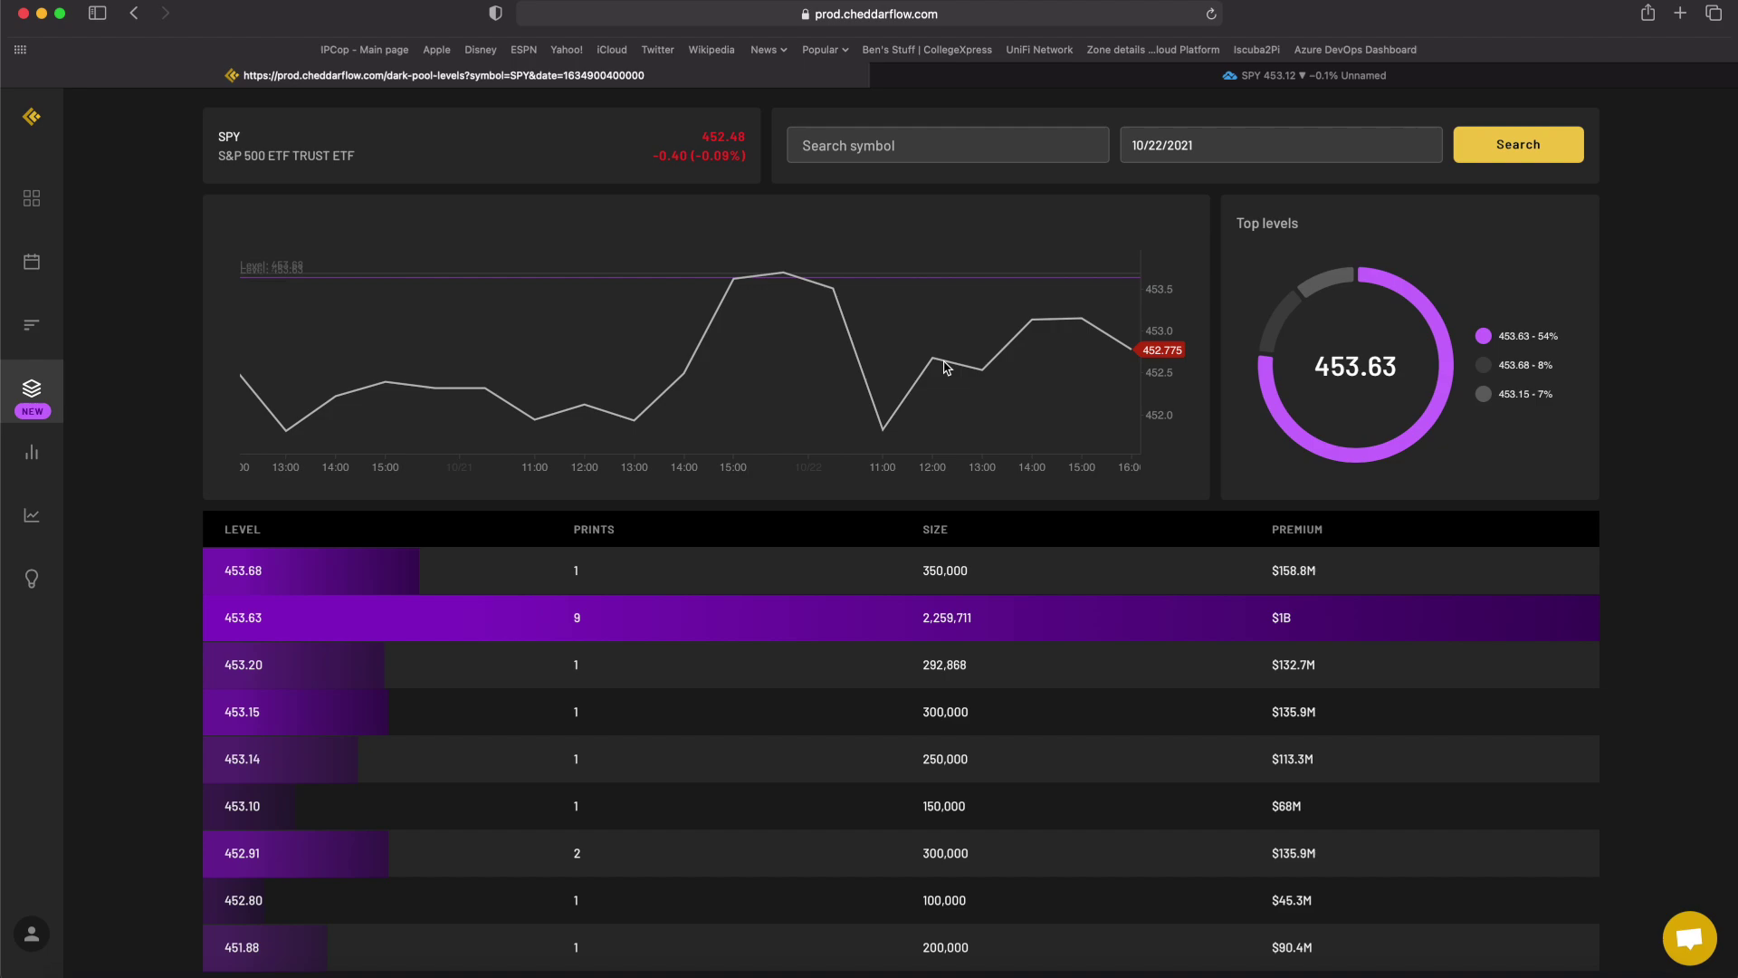
{"action": "scroll", "coordinate": [946, 366], "scroll_direction": "down", "scroll_amount": 5}
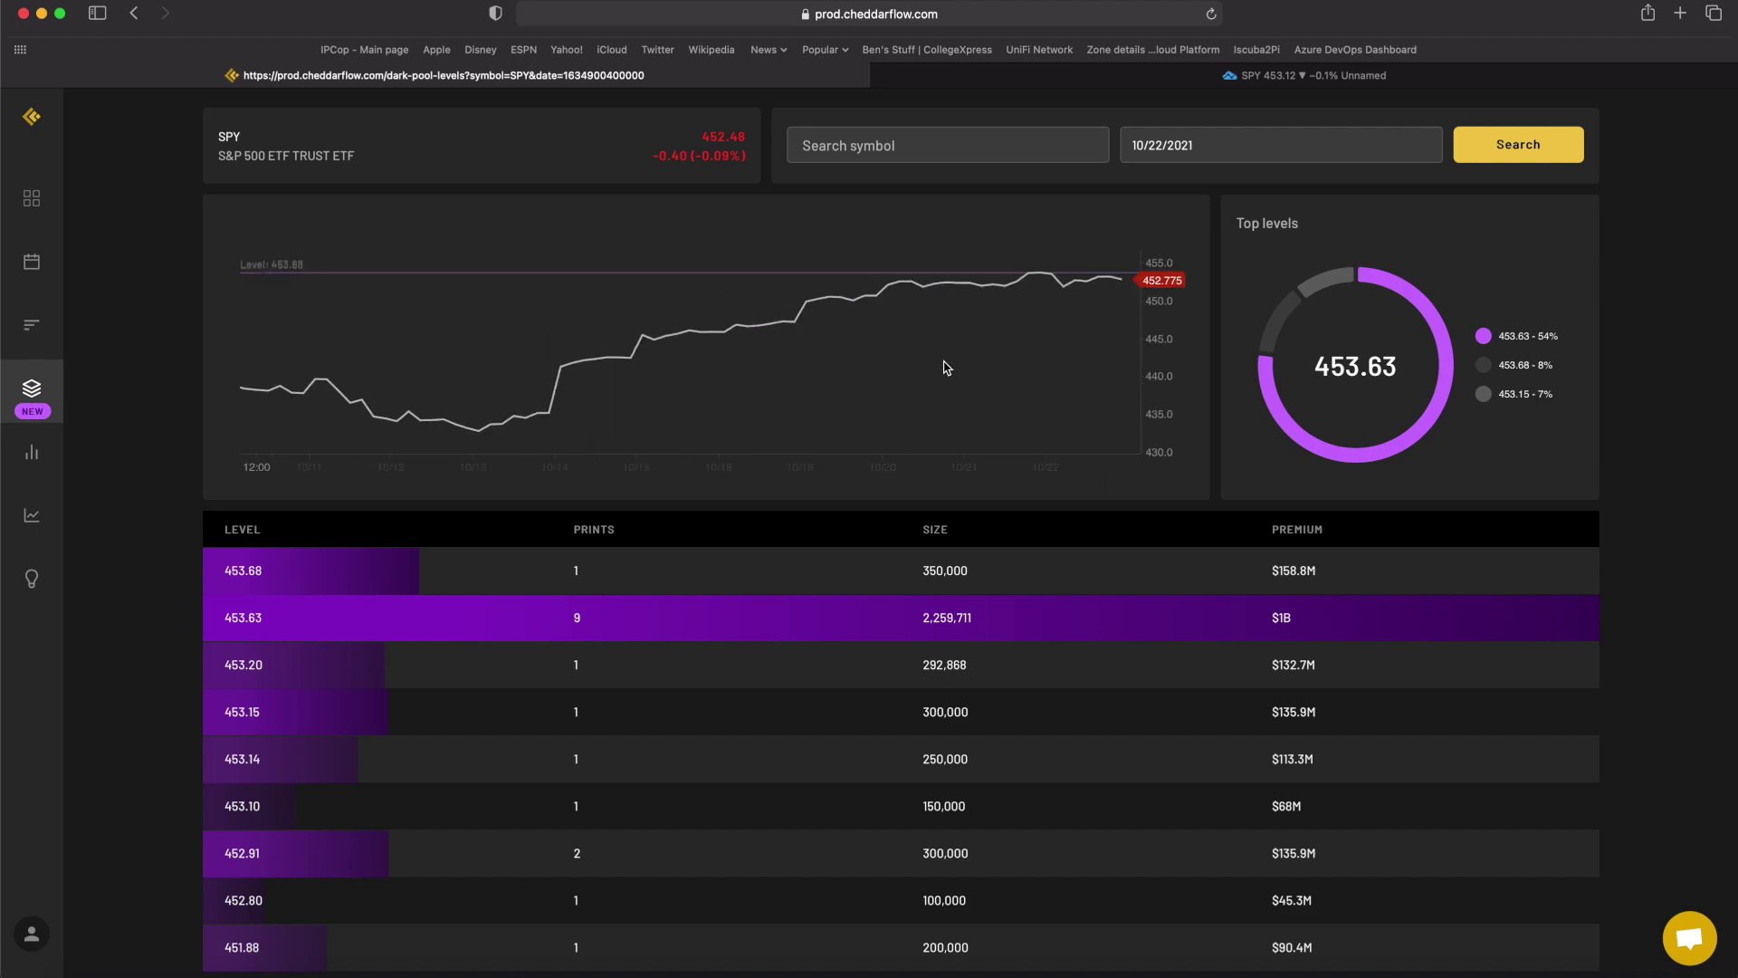
{"action": "scroll", "coordinate": [945, 366], "scroll_direction": "up", "scroll_amount": 5}
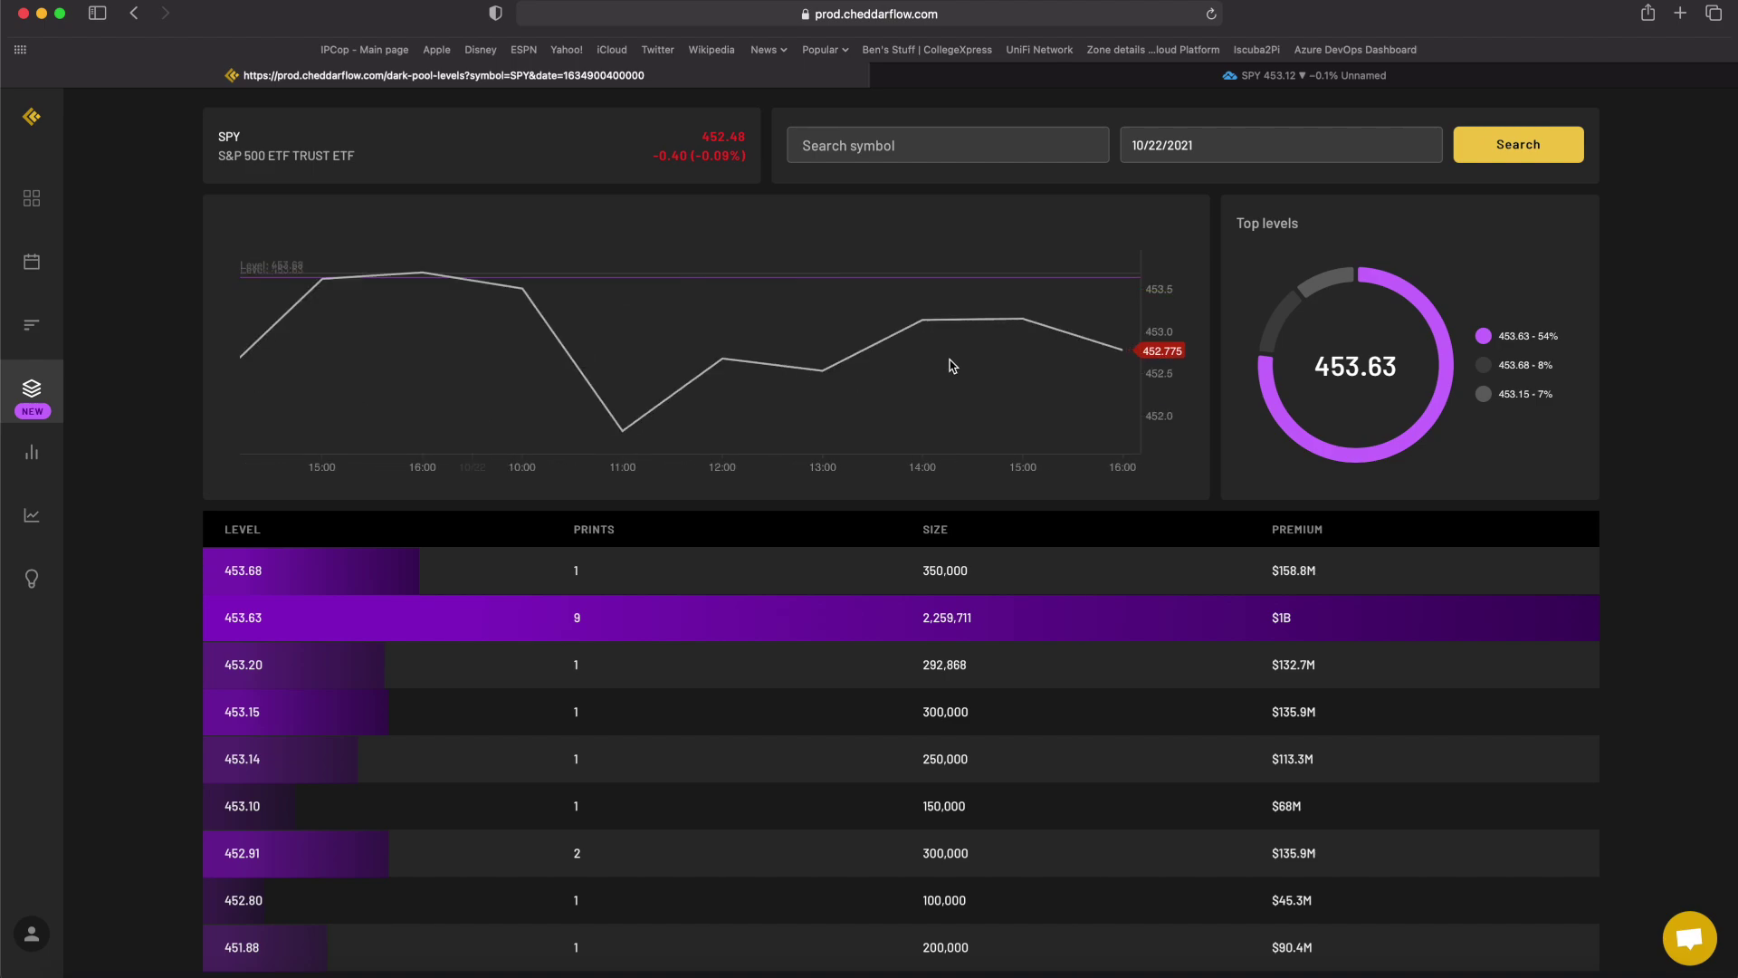